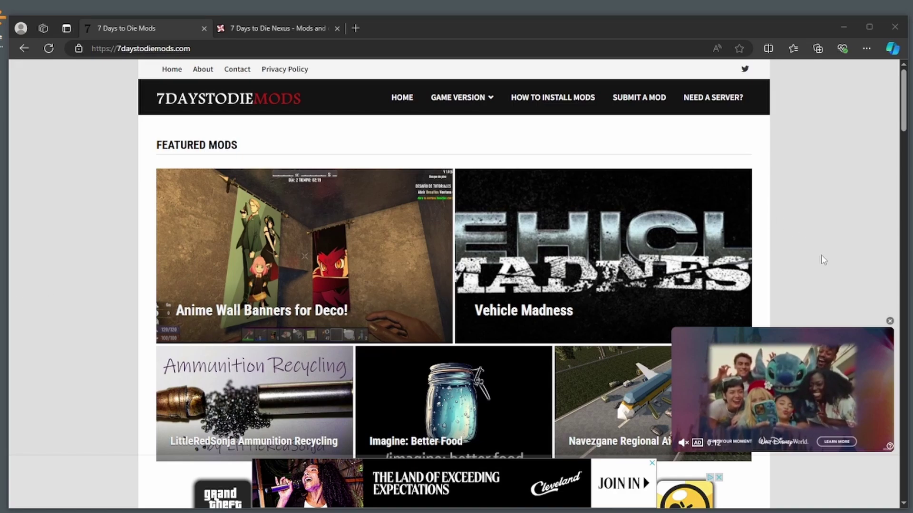
Close the floating Disney video ad at the bottom right of the 7 Days to Die Mods homepage.
click(890, 321)
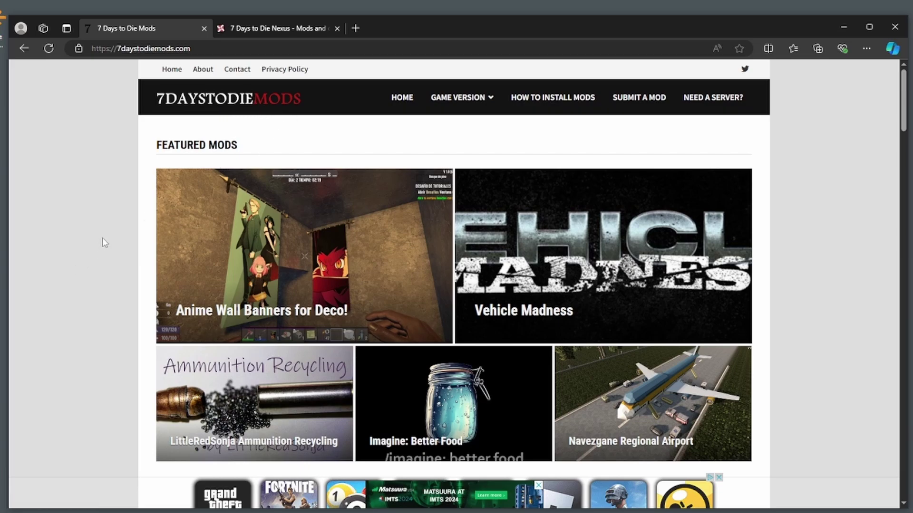
Scroll through the Latest Mods list, dismissing the bottom banner ad along the way.
scroll(109, 241, down, 7)
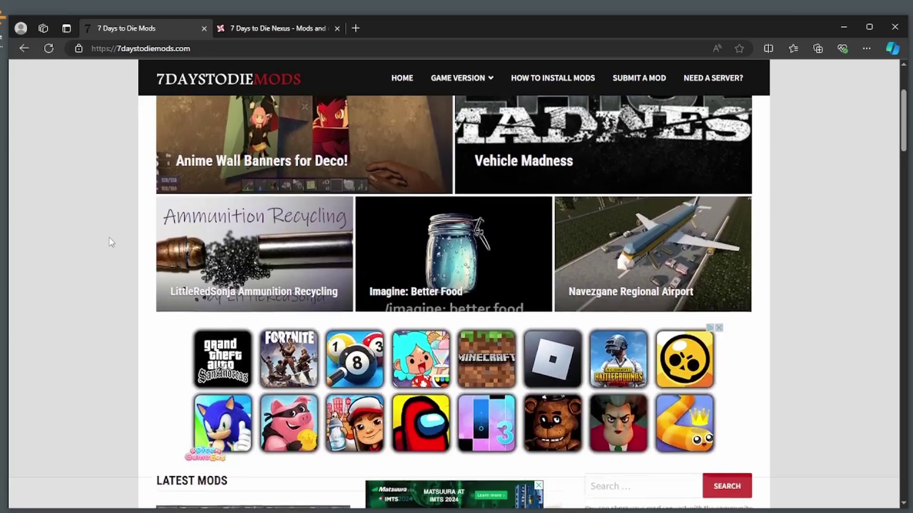
scroll(110, 242, down, 2)
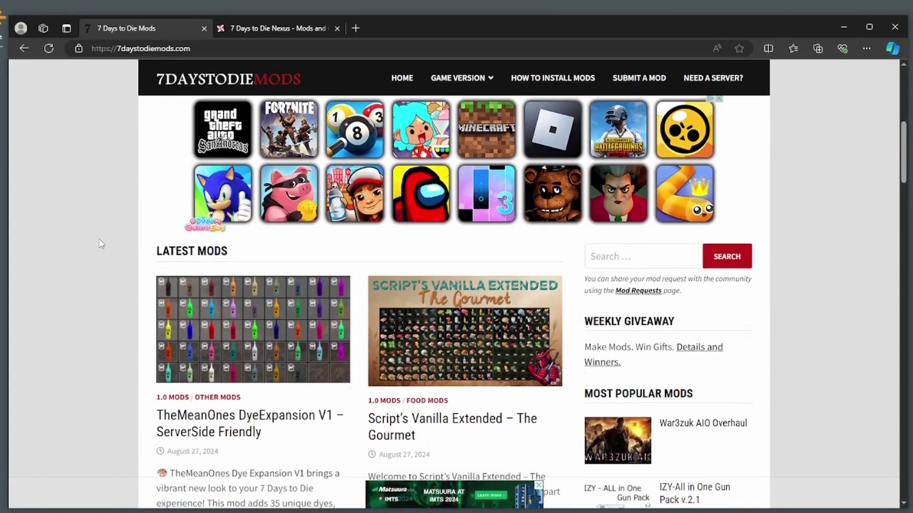
scroll(101, 243, down, 2)
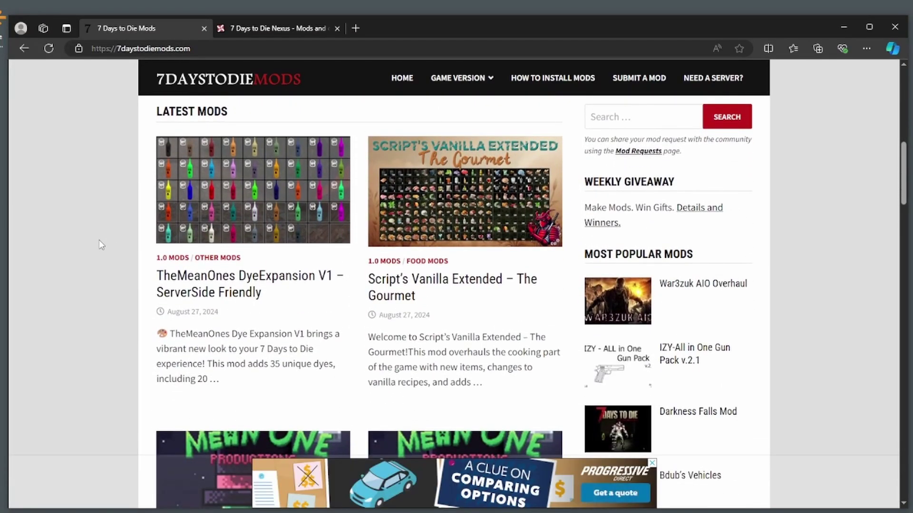
click(653, 462)
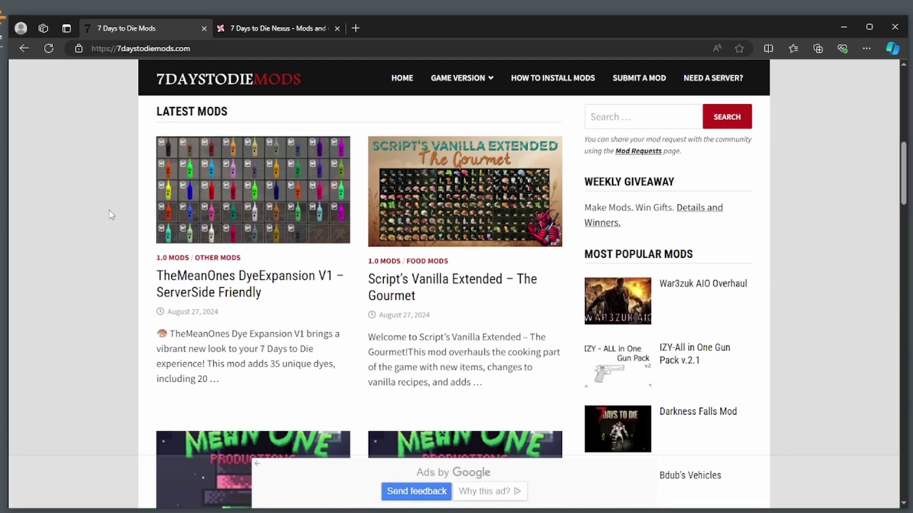
scroll(253, 300, down, 3)
scroll(320, 238, up, 2)
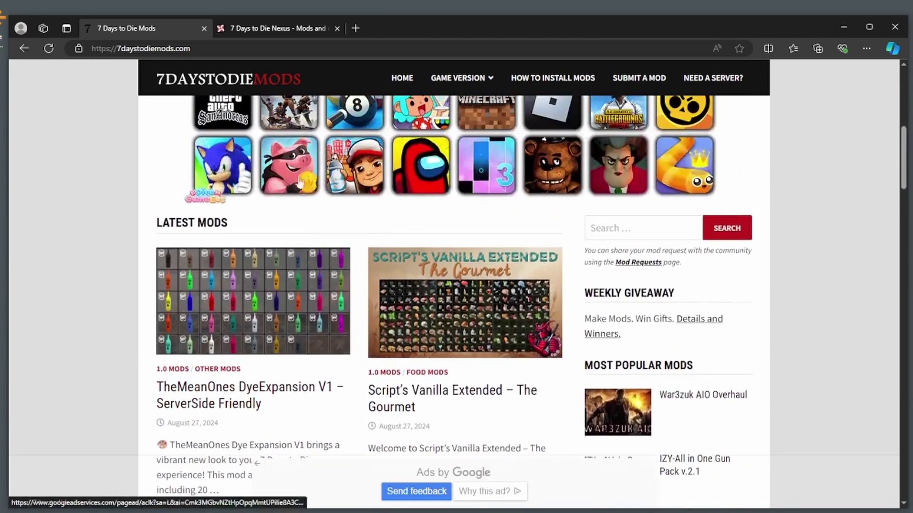
scroll(296, 234, up, 3)
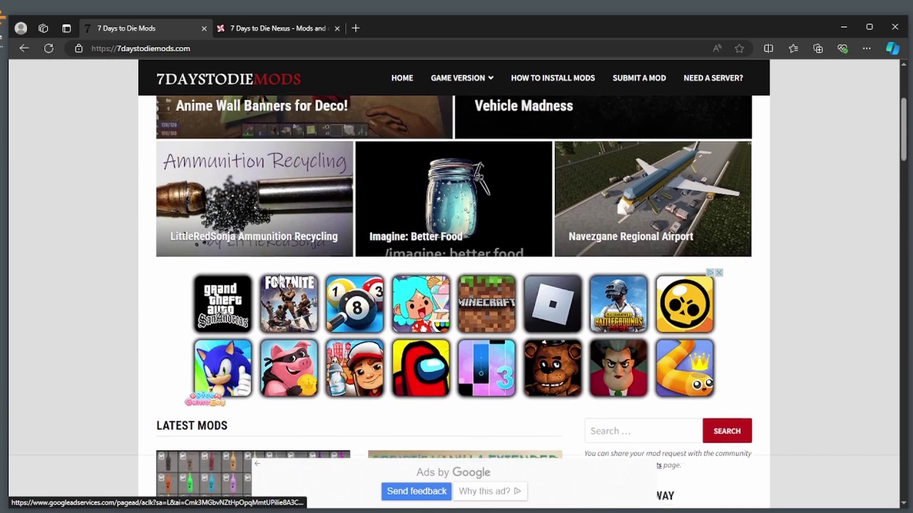
scroll(280, 279, up, 2)
scroll(280, 280, up, 3)
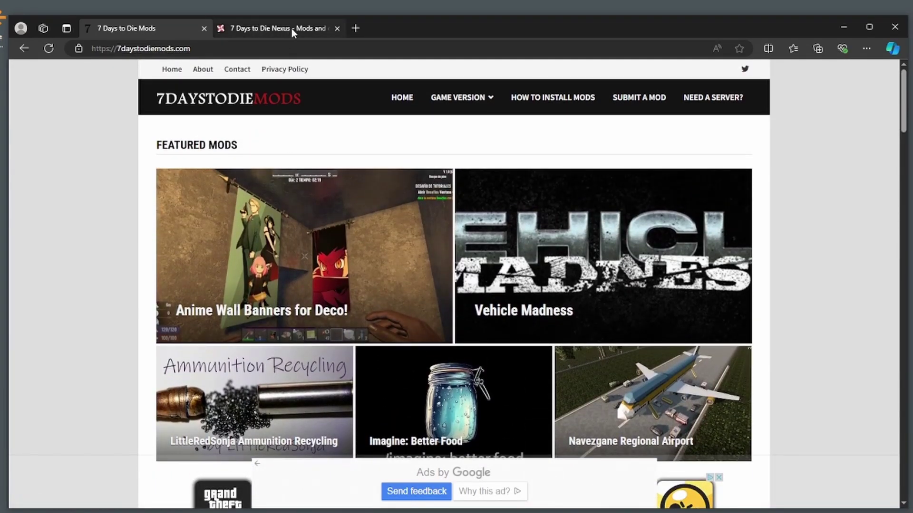
Switch to the Nexus Mods 7 Days to Die tab.
click(196, 47)
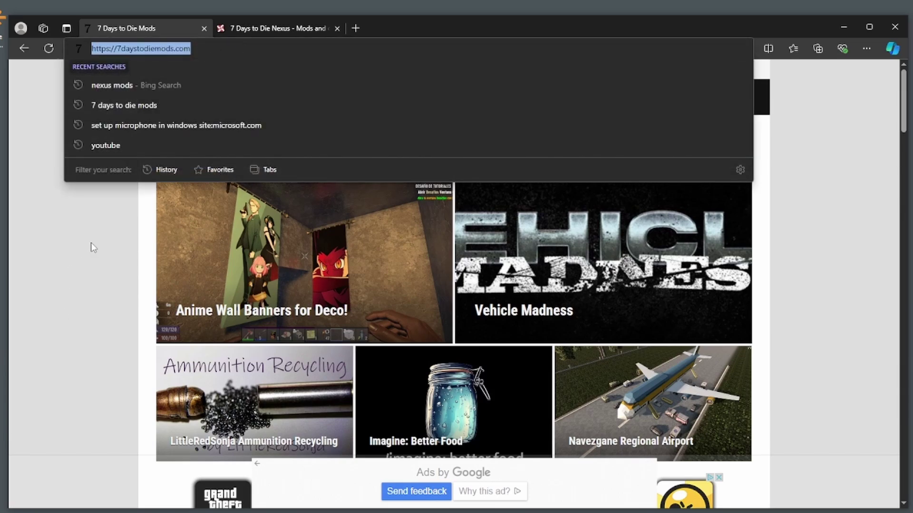
click(77, 270)
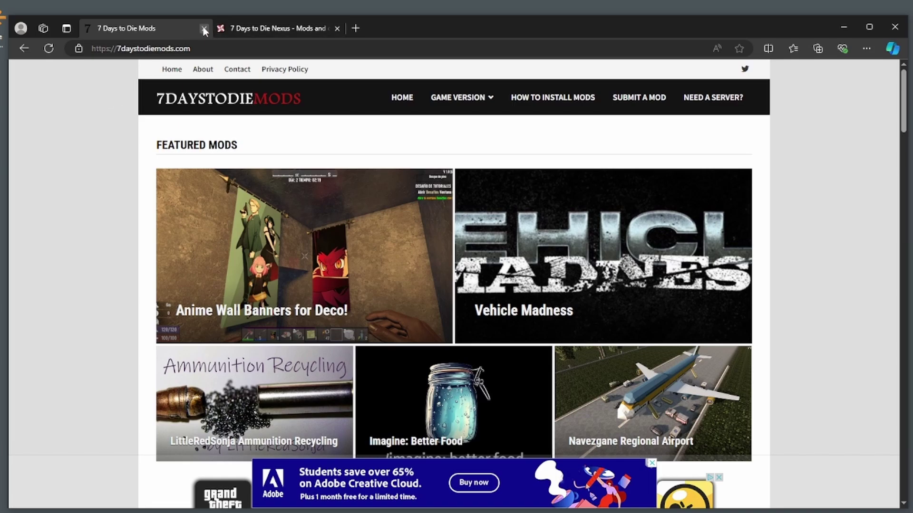
click(254, 29)
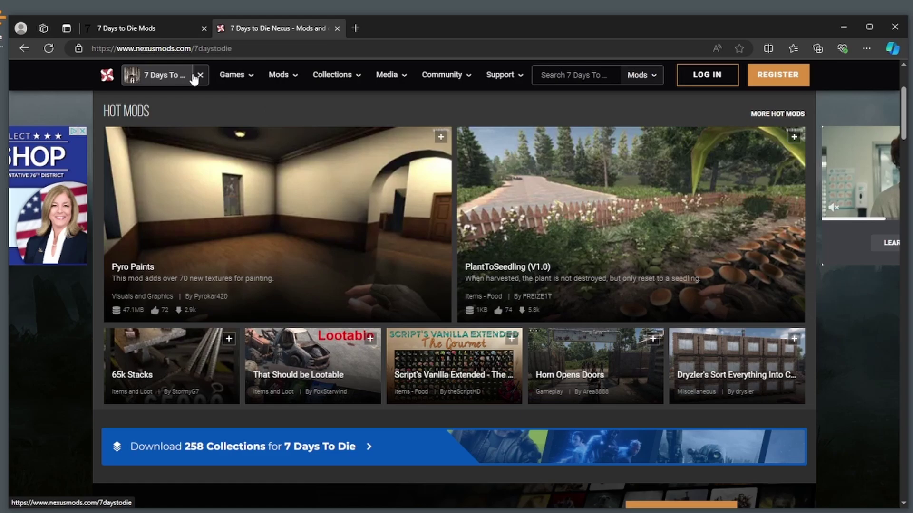
click(169, 81)
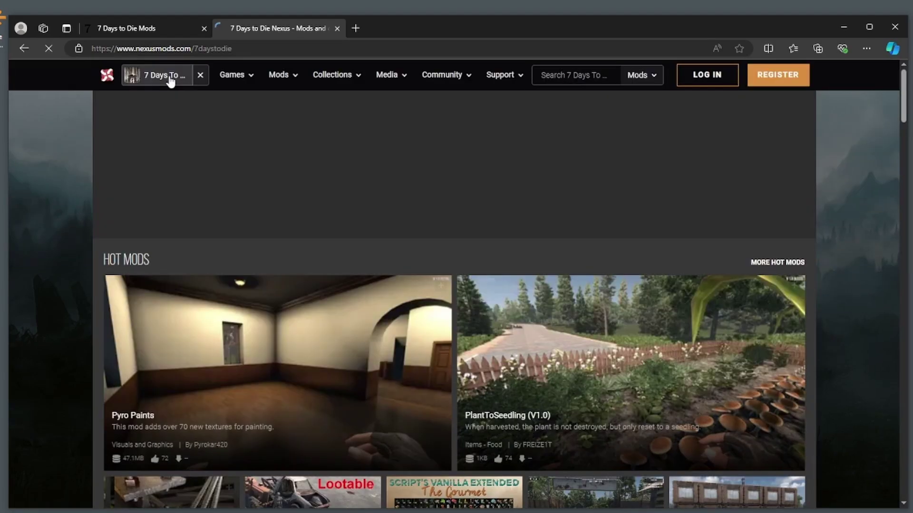
click(653, 80)
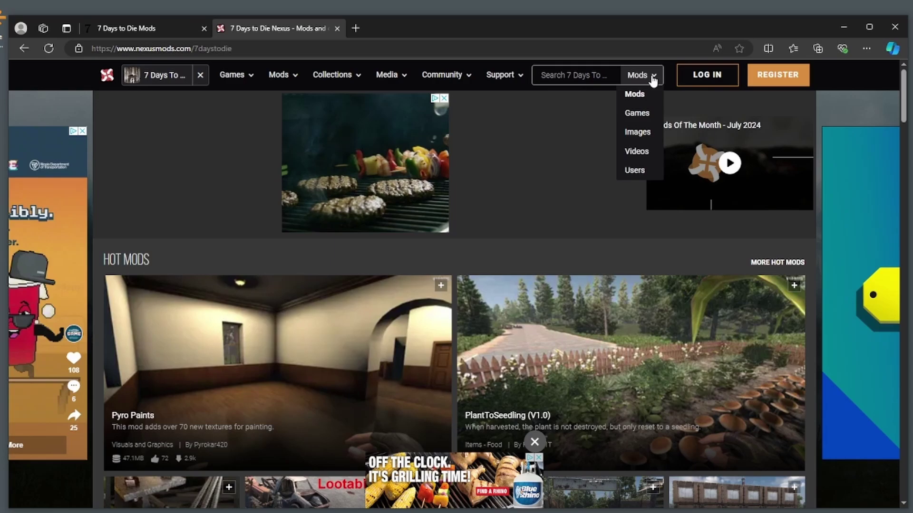
click(637, 114)
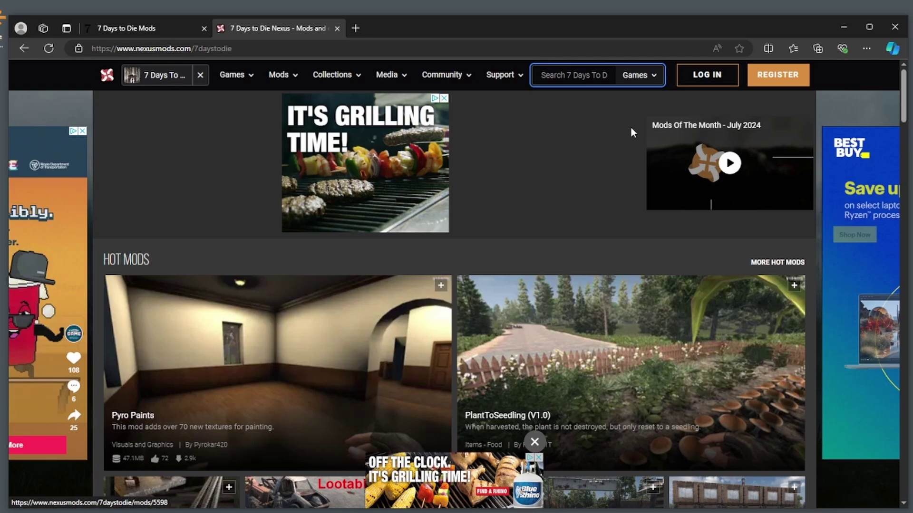
scroll(556, 397, down, 4)
scroll(556, 397, down, 3)
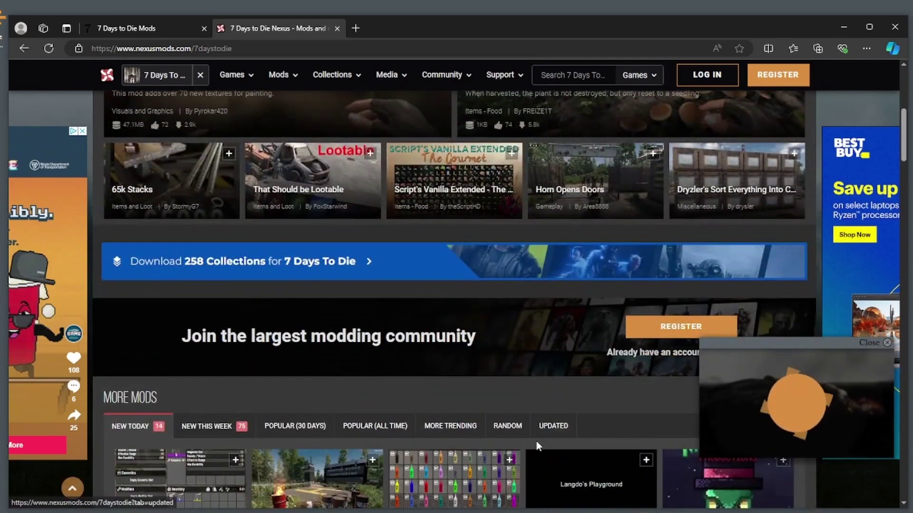
click(535, 441)
scroll(476, 306, up, 11)
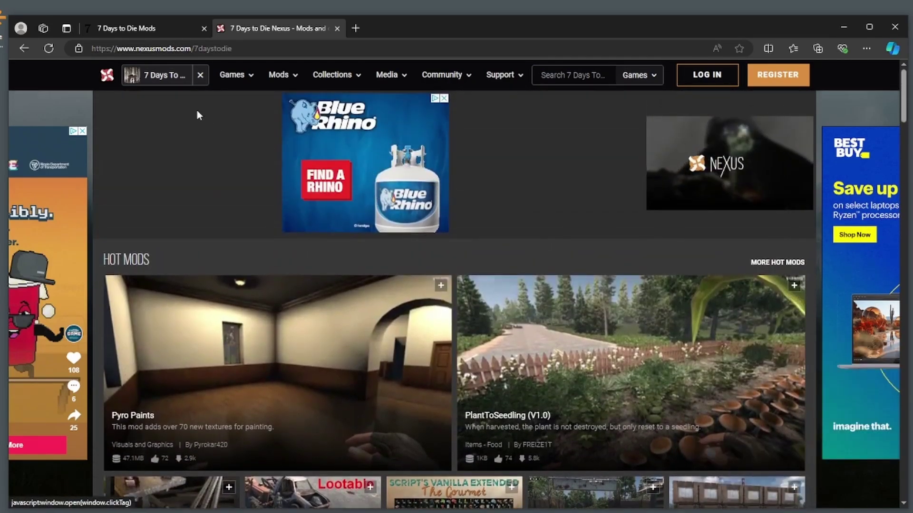
click(158, 78)
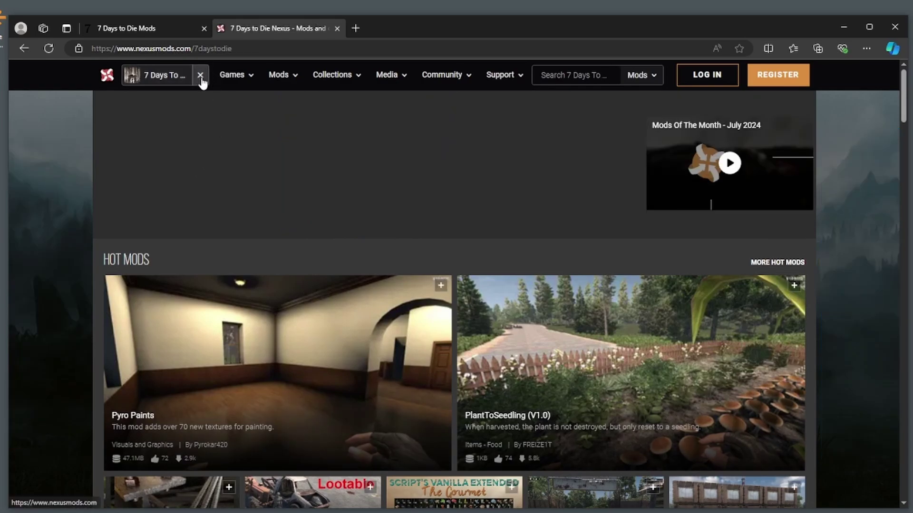
click(200, 76)
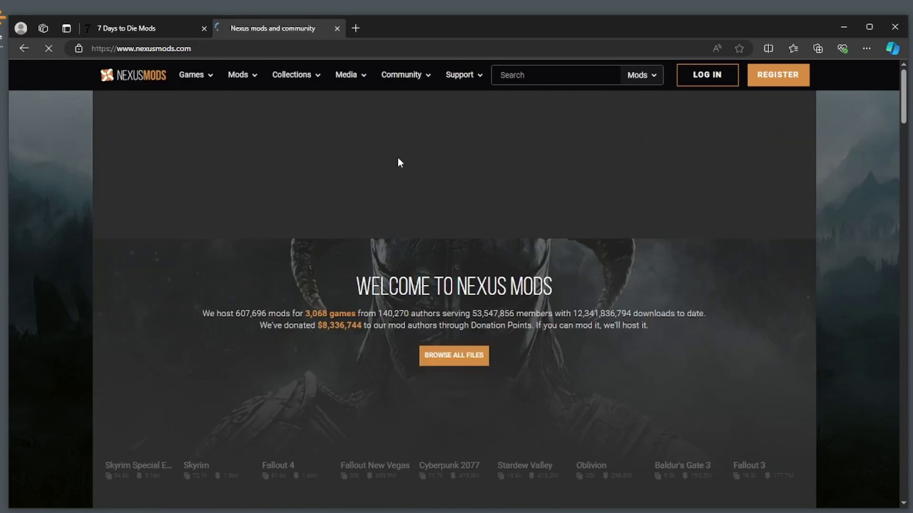
click(570, 76)
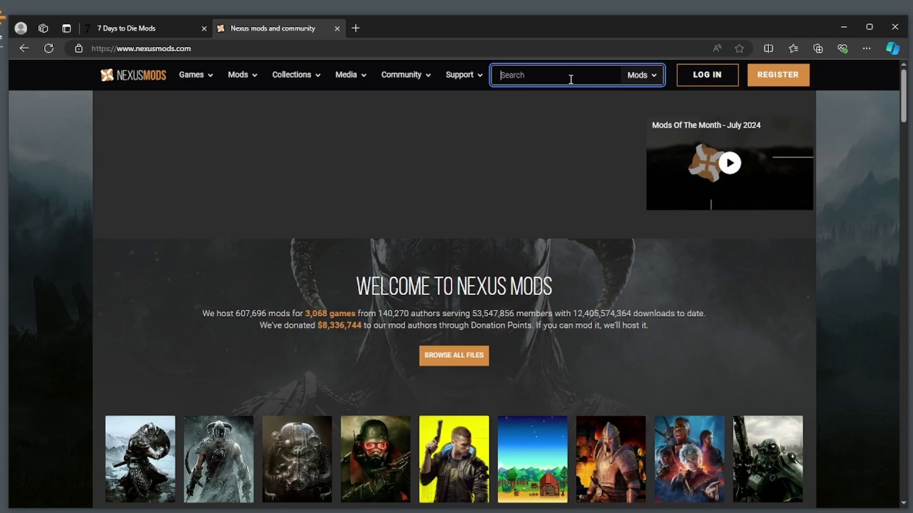
click(657, 75)
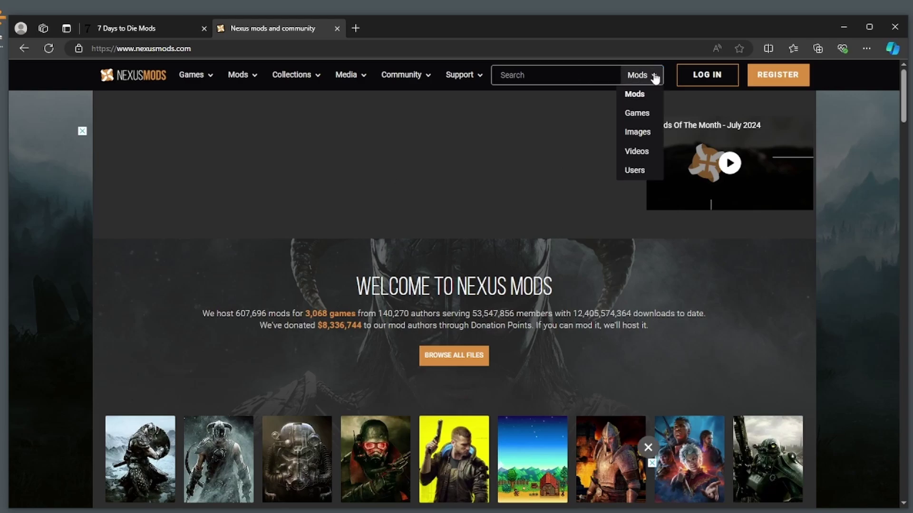
click(637, 114)
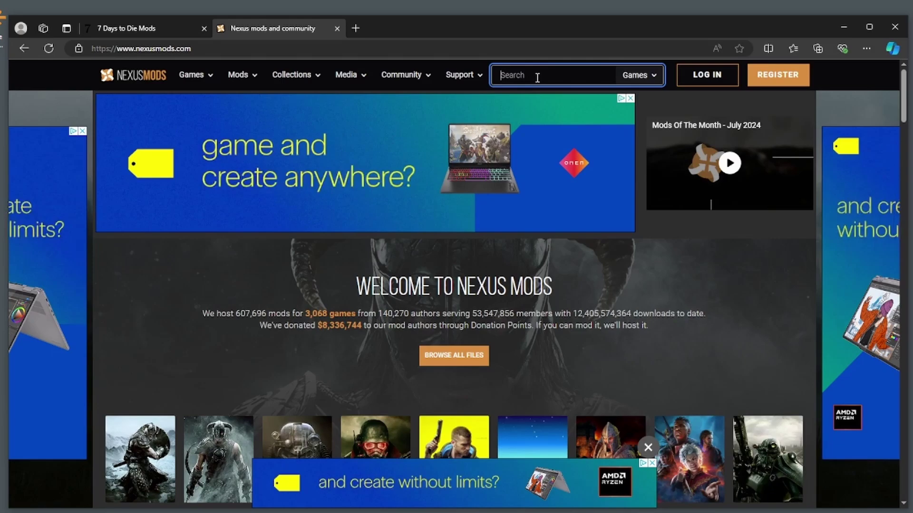
text(7 days to)
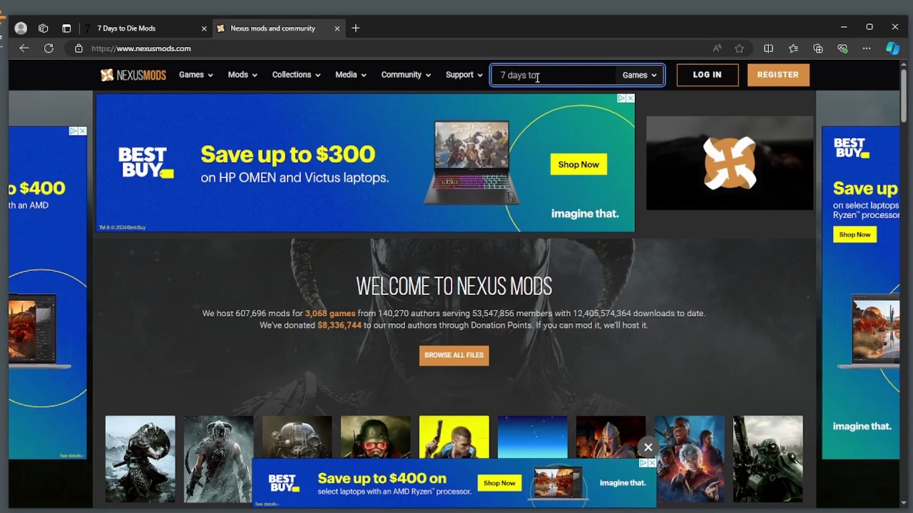
key(Return)
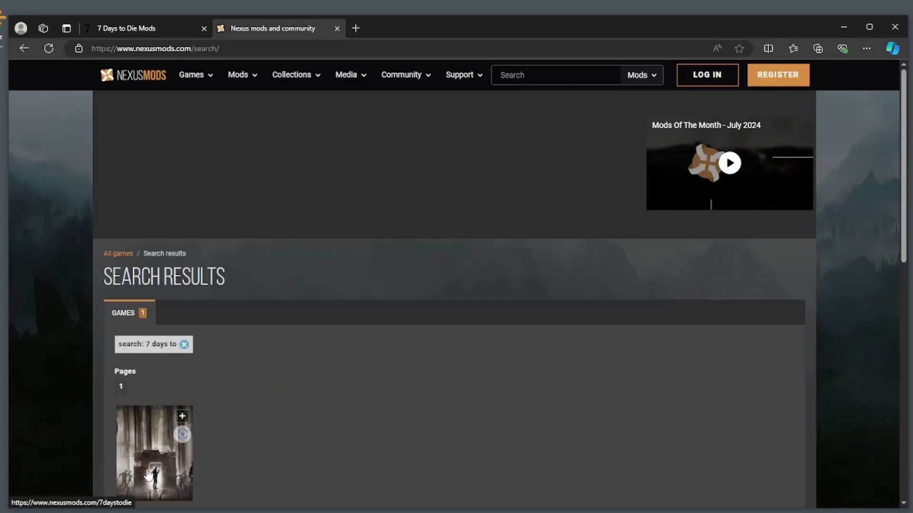
click(151, 458)
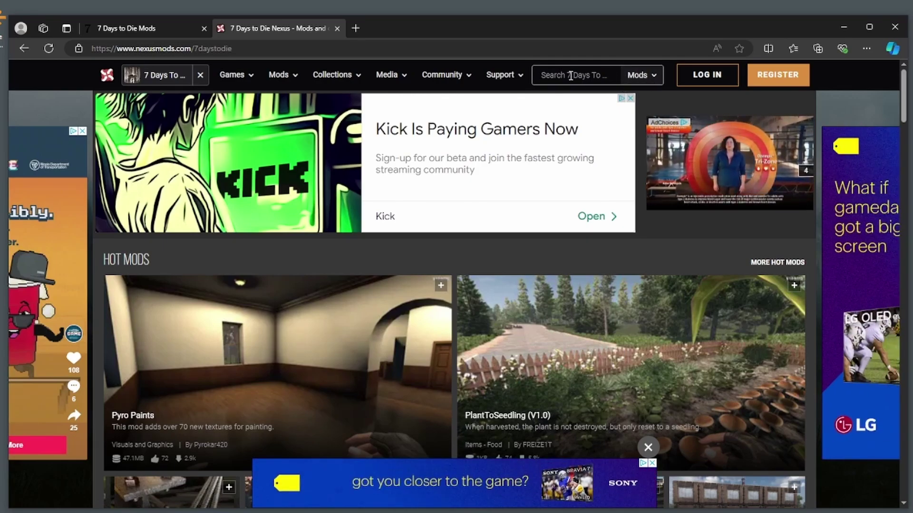
Close the bottom banner ad and the floating video ad on the 7 Days To Die listing.
scroll(410, 262, down, 4)
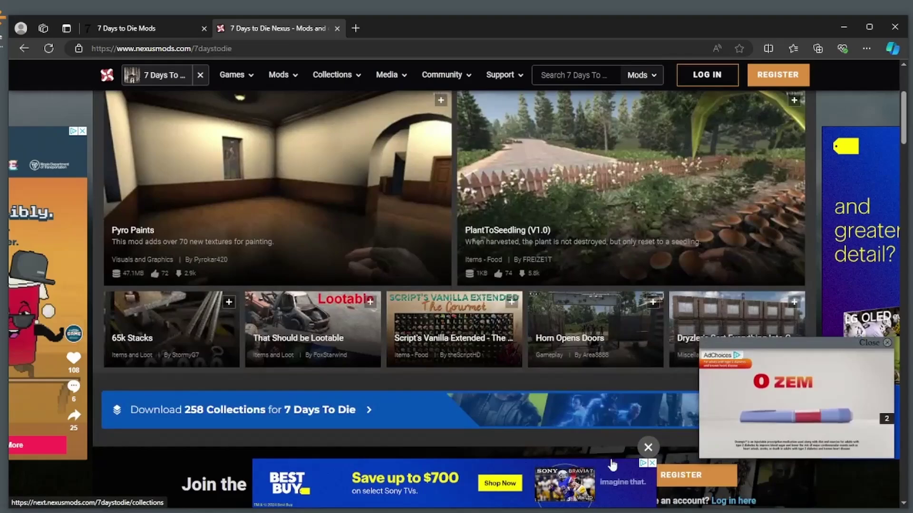
click(648, 447)
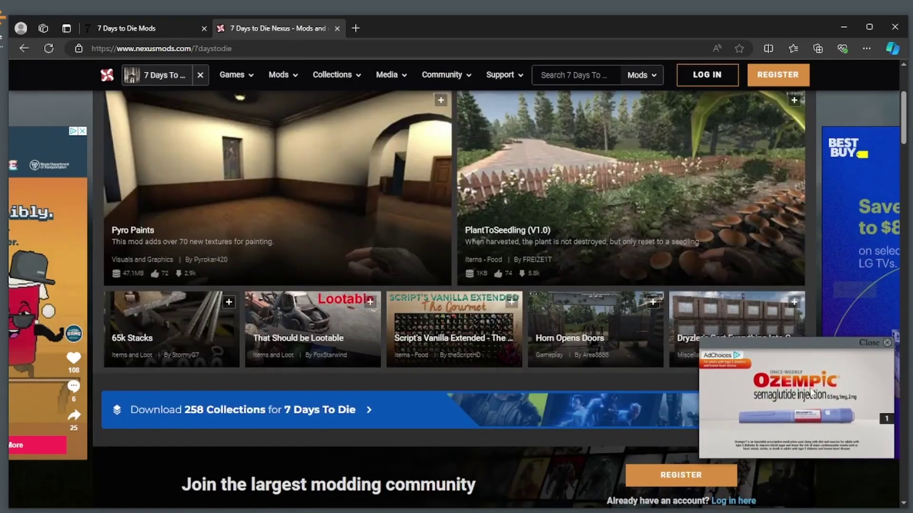
click(877, 347)
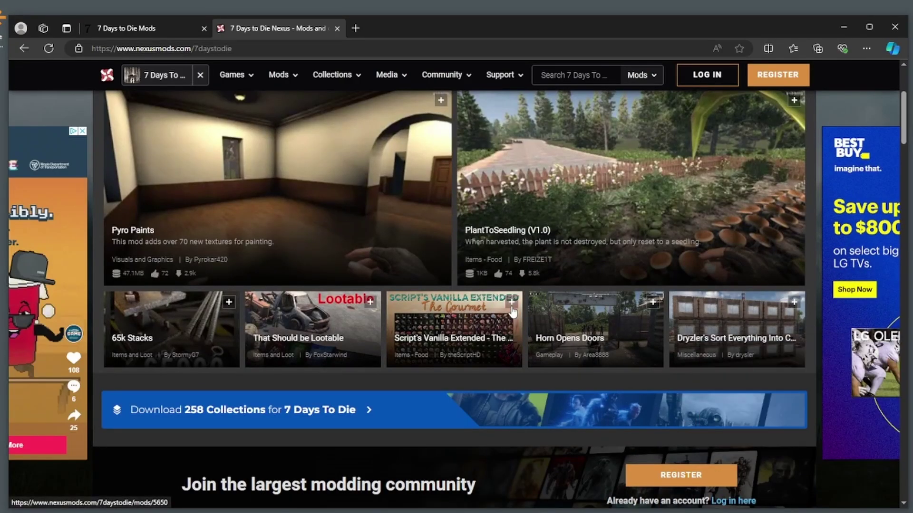
scroll(512, 311, down, 8)
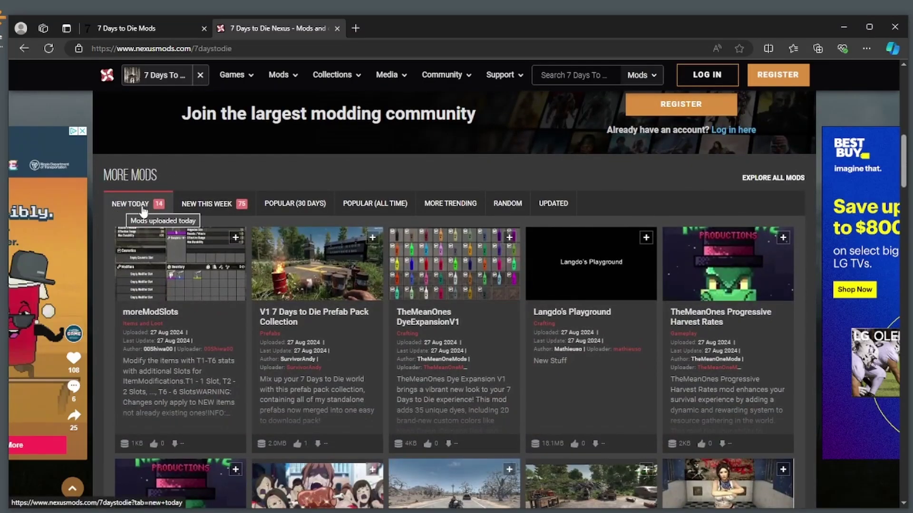
List the Popular (All Time) mods, then return to the top and focus the Search 7 Days To Die box.
click(376, 210)
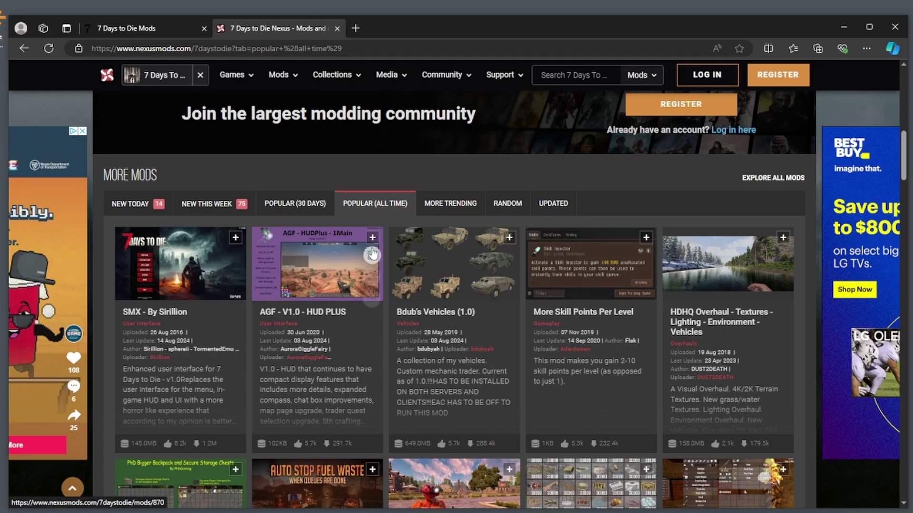
scroll(372, 255, down, 4)
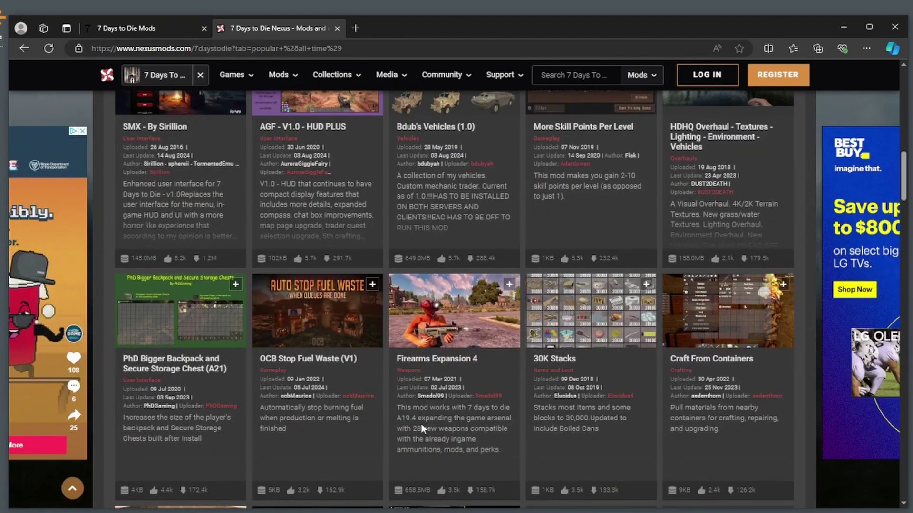
scroll(423, 429, up, 10)
click(573, 74)
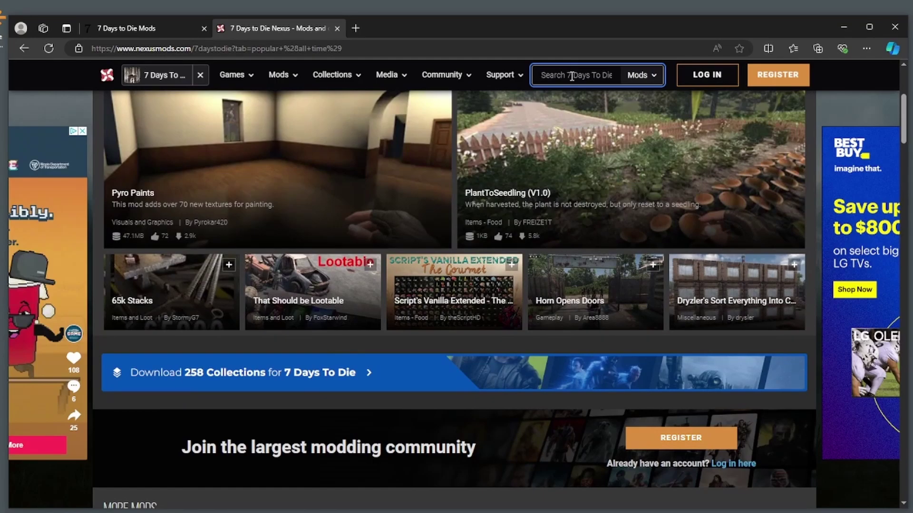
Search 'the nom' and open IDC's The Nomad - Crafting Capable Vehicle mod page.
text(the nom)
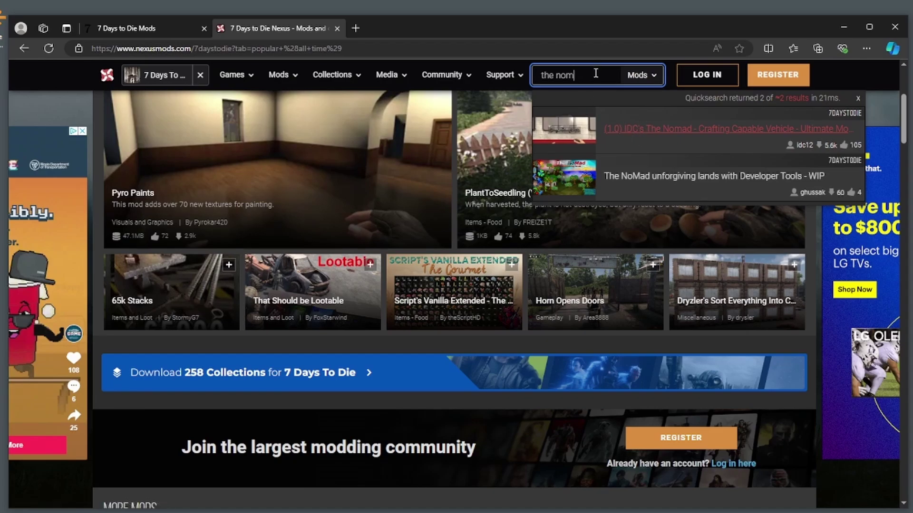
click(659, 130)
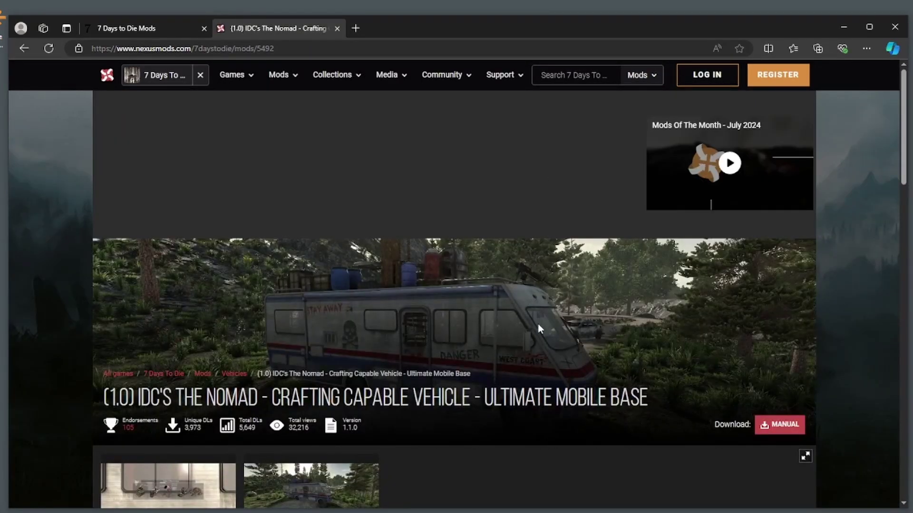
scroll(551, 405, down, 3)
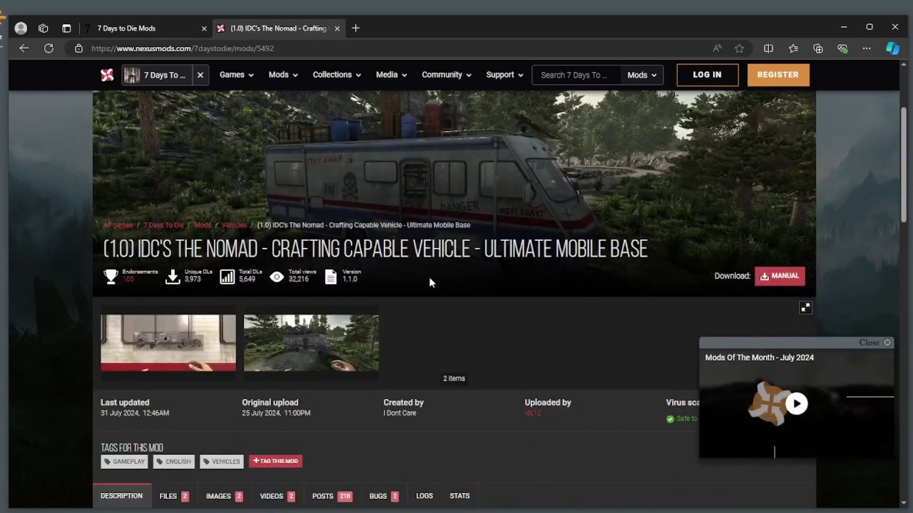
Close the Mods Of The Month video and bottom ad, then scroll through the description.
click(887, 344)
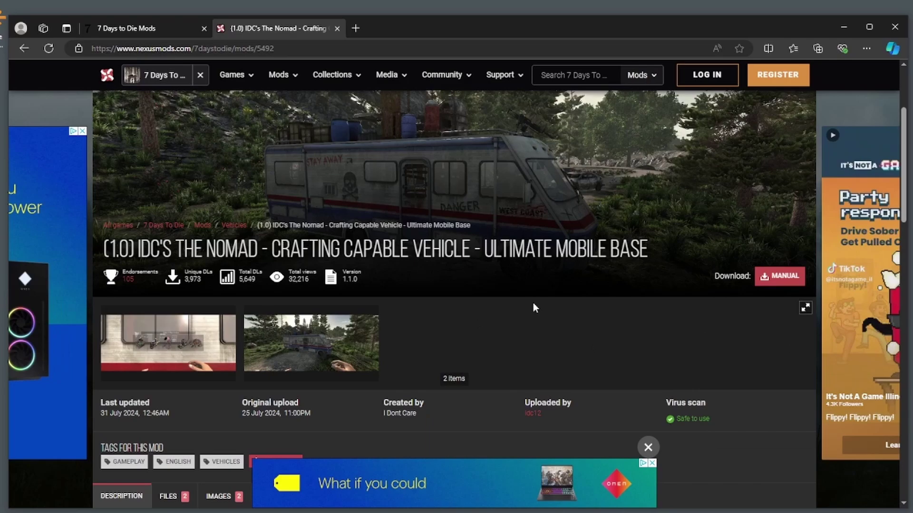
scroll(533, 303, down, 3)
click(648, 448)
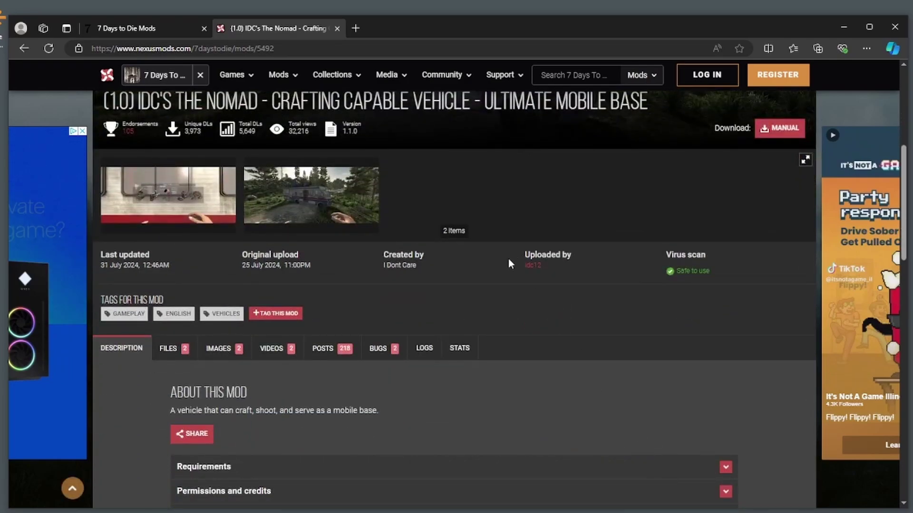
scroll(468, 356, down, 1)
scroll(468, 356, down, 2)
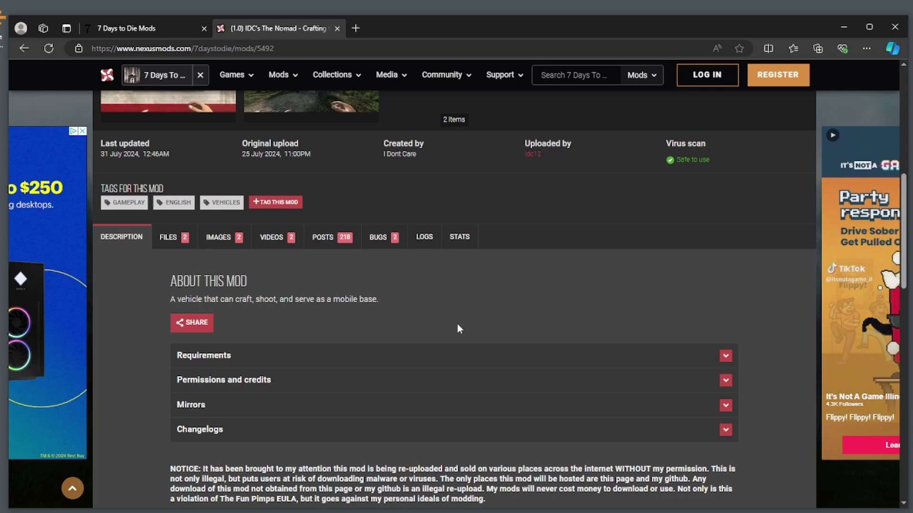
scroll(420, 345, down, 1)
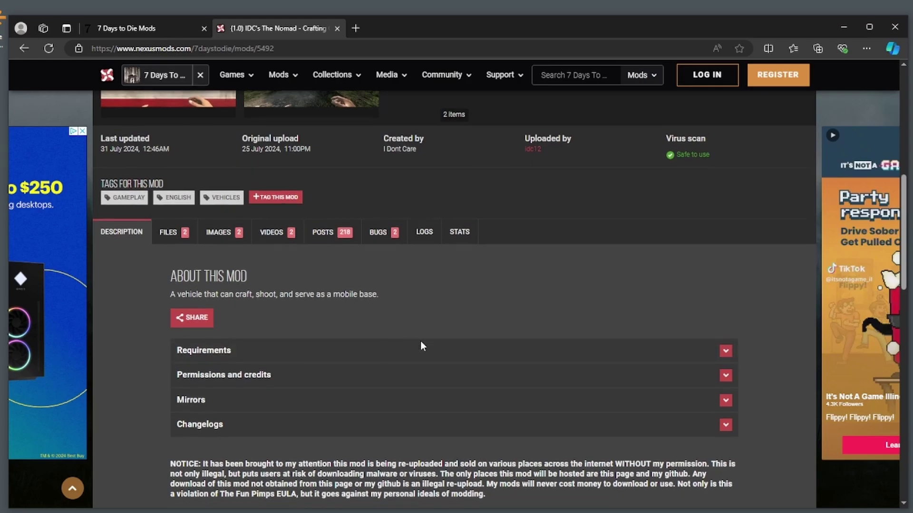
scroll(421, 343, down, 2)
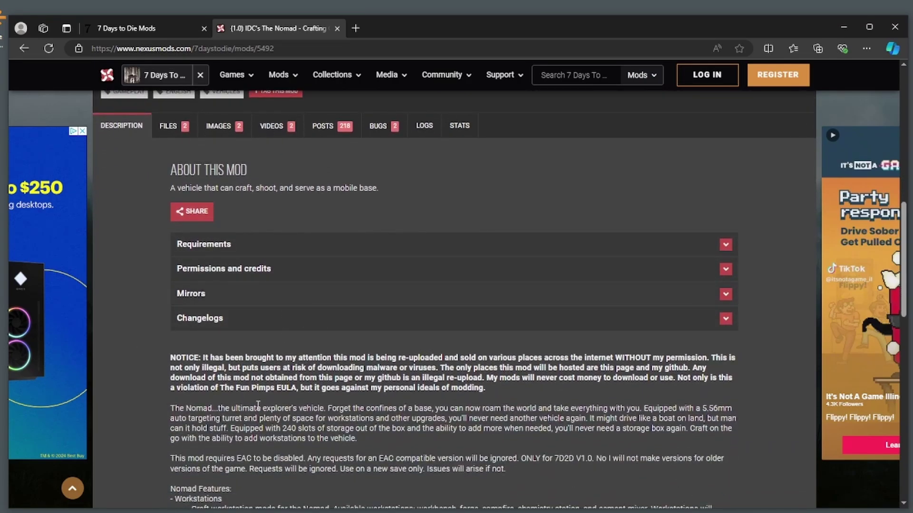
Check The Nomad's requirements (IDC Core, Quartz), then expand Mirrors to show the Github entry.
click(206, 245)
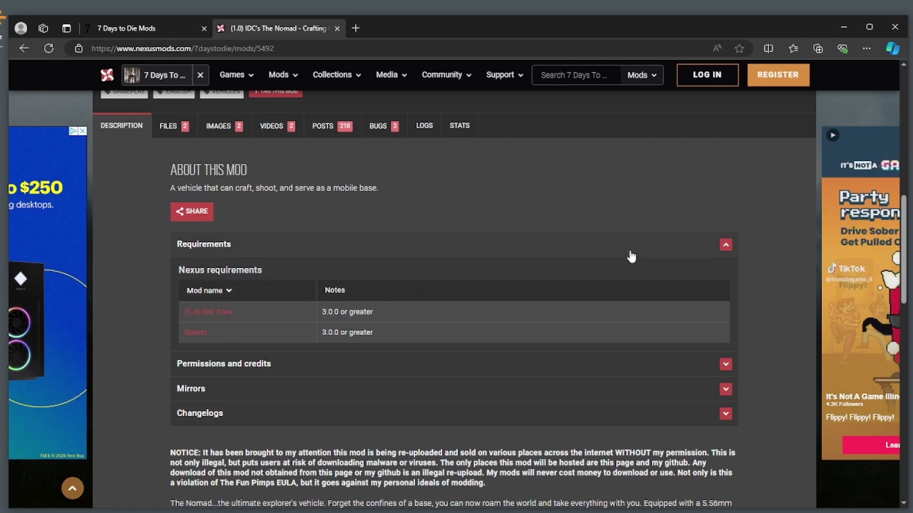
click(725, 245)
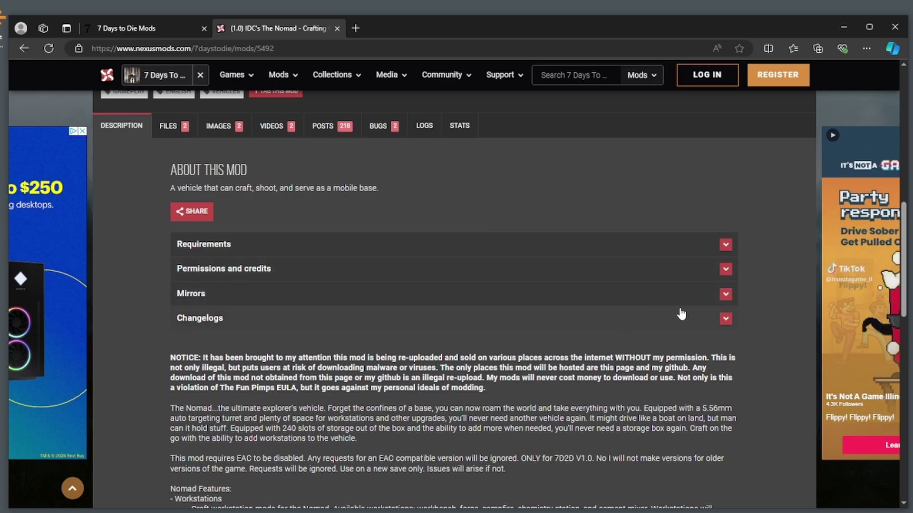
click(726, 294)
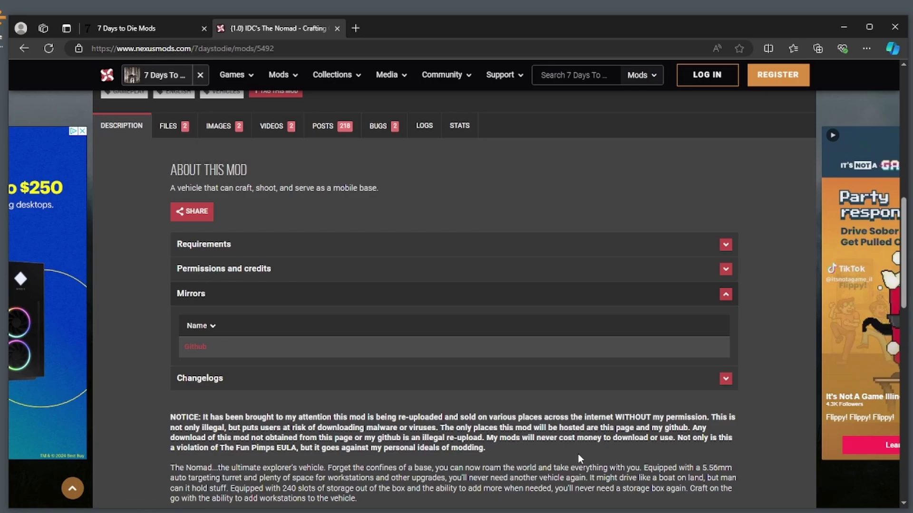
scroll(144, 349, down, 2)
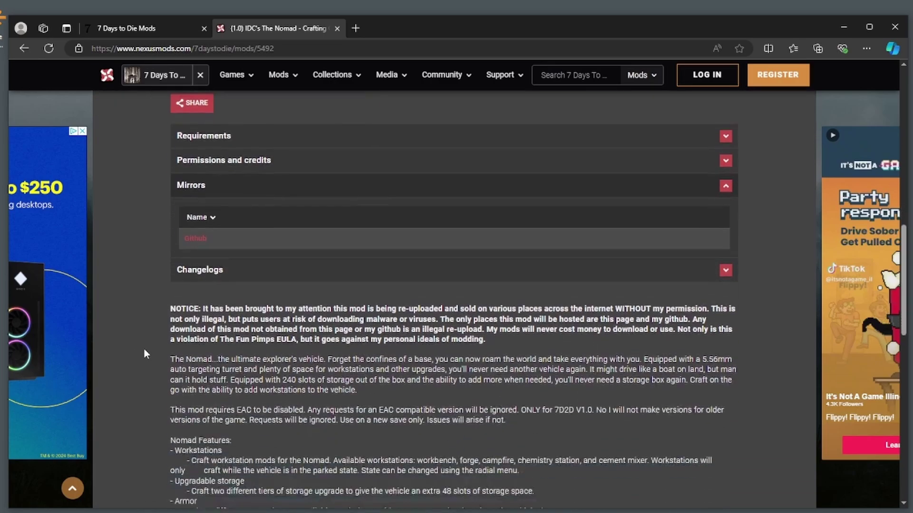
scroll(169, 343, down, 3)
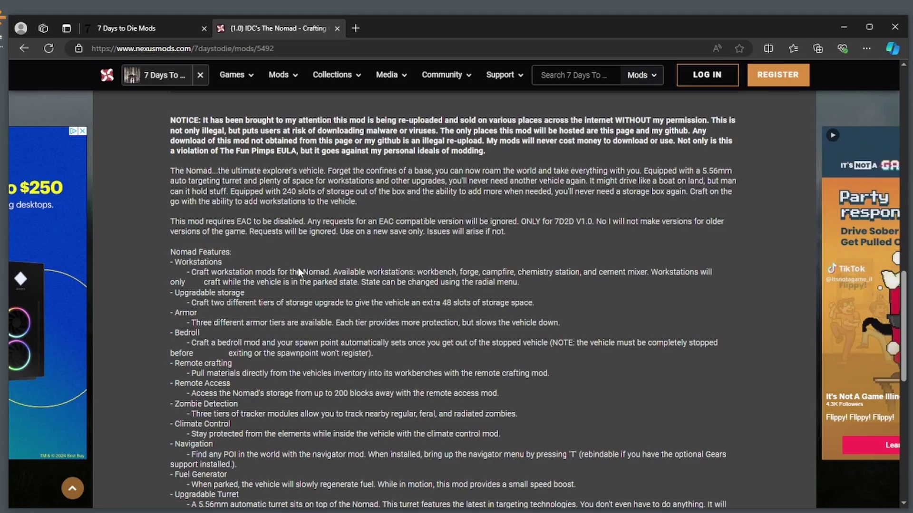
scroll(343, 300, down, 3)
scroll(333, 326, up, 4)
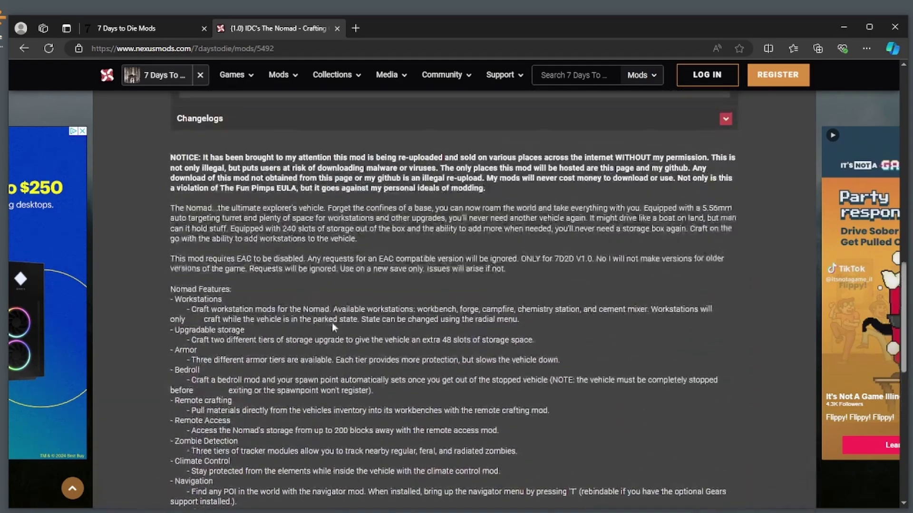
scroll(332, 323, up, 1)
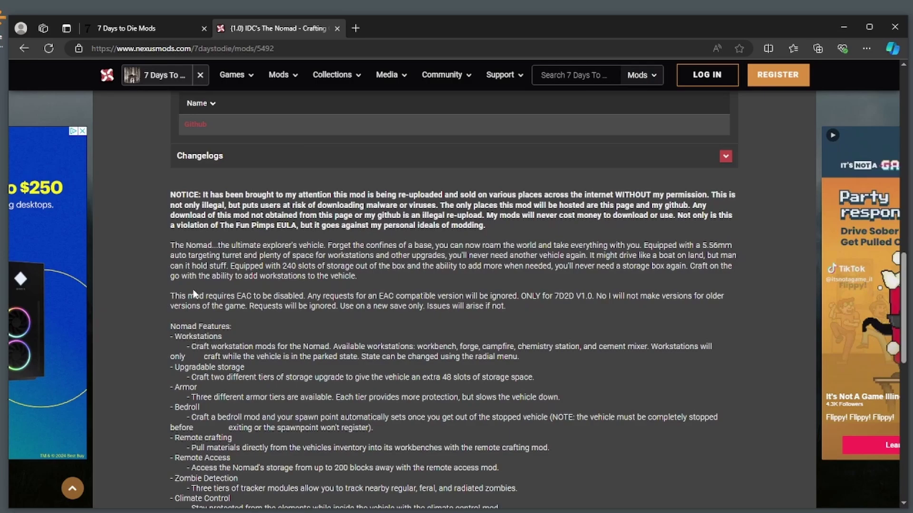
drag(174, 296, 296, 296)
drag(533, 295, 602, 296)
click(343, 284)
Browse The Nomad's Files, Images, Videos and Bugs tabs, ending on Posts with 218 comments.
scroll(364, 328, up, 5)
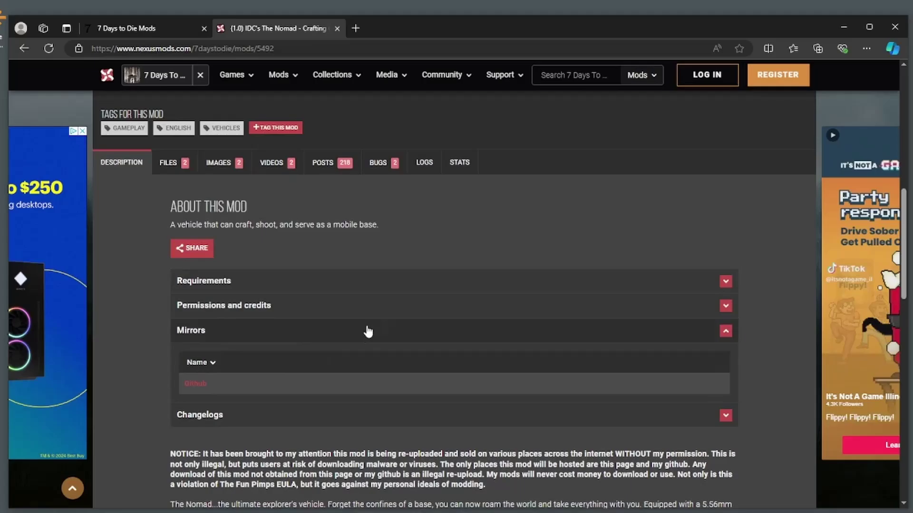
click(168, 167)
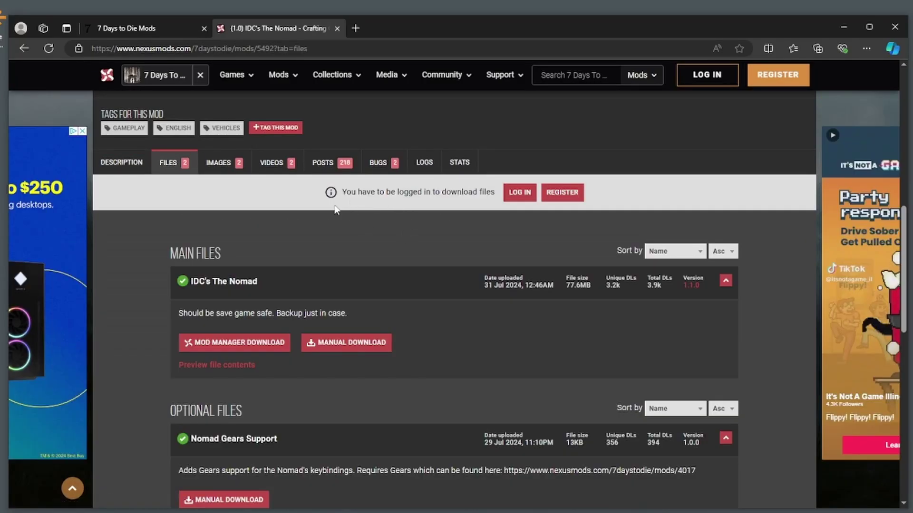
click(219, 168)
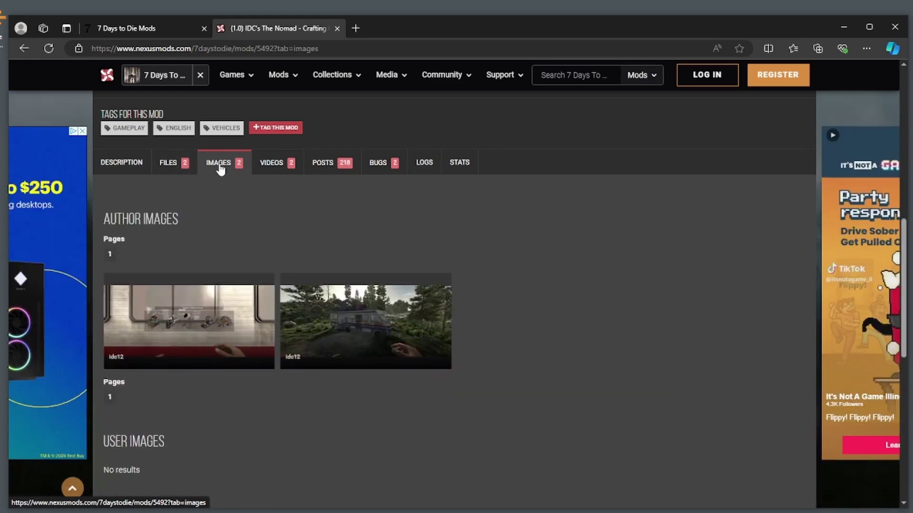
click(274, 167)
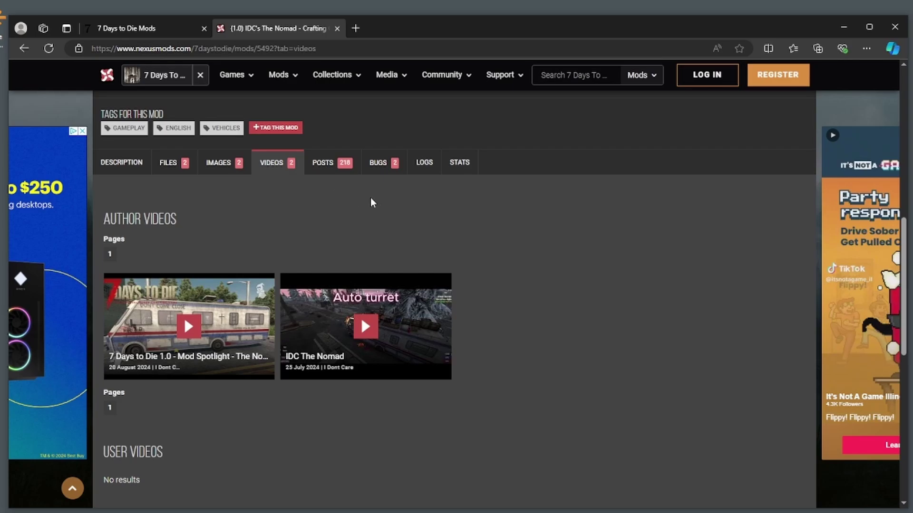
click(394, 167)
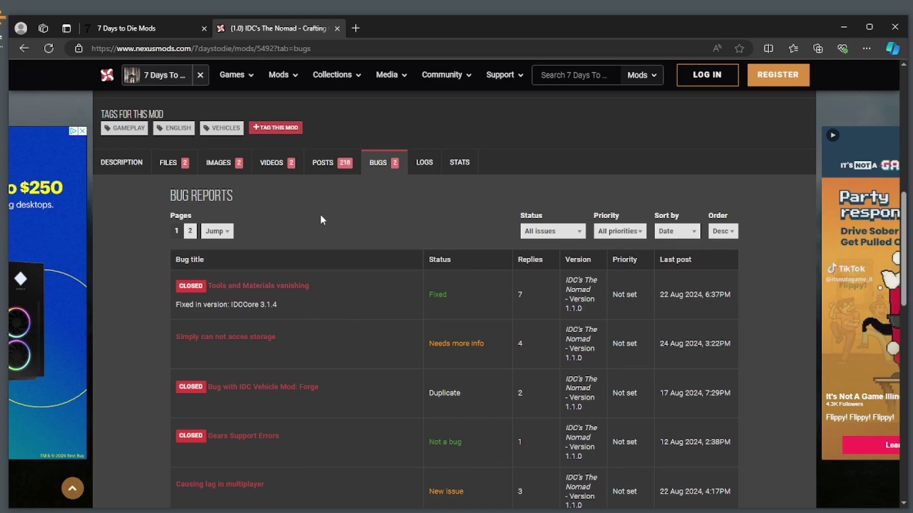
click(323, 167)
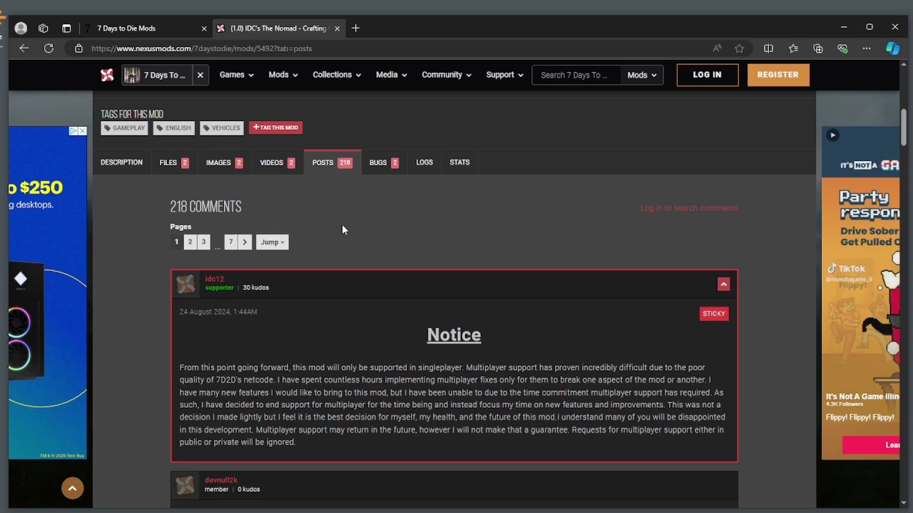
Read down through The Nomad's comment threads, then scroll back up toward the mod title and tabs.
scroll(341, 225, down, 5)
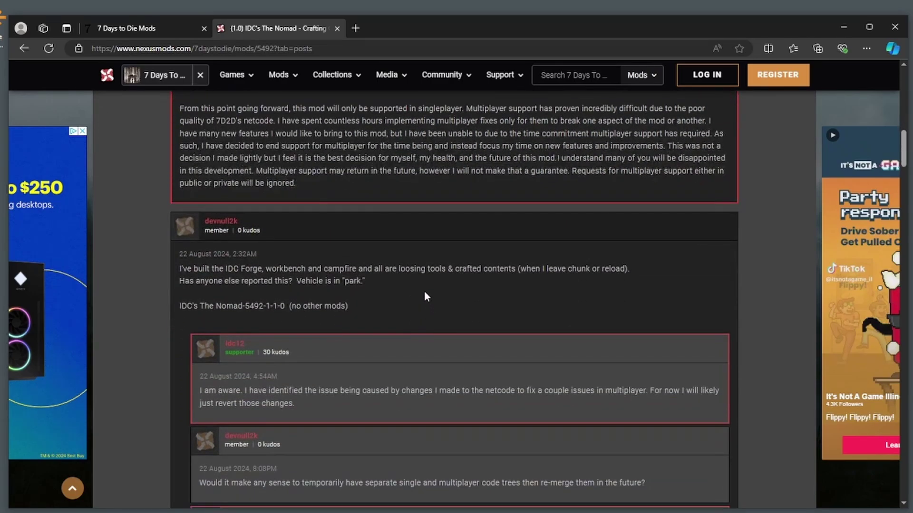
scroll(437, 314, down, 9)
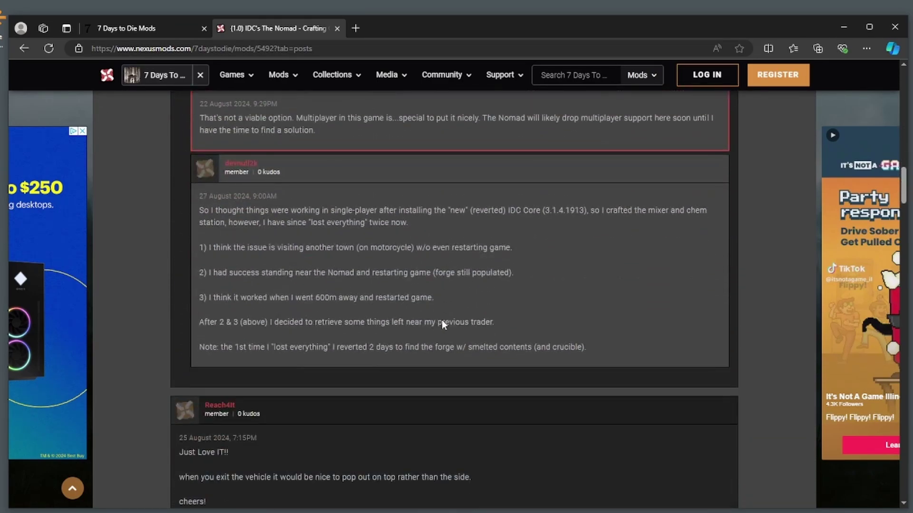
scroll(455, 319, down, 6)
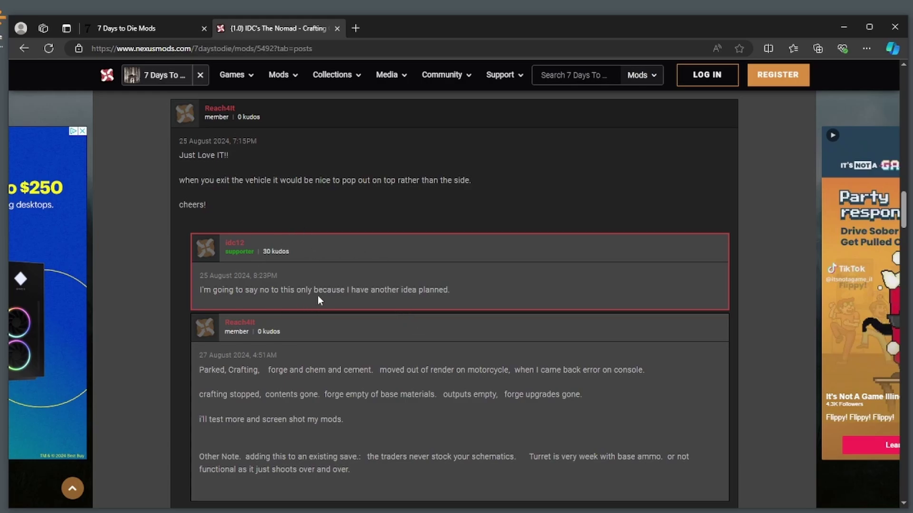
scroll(431, 283, down, 10)
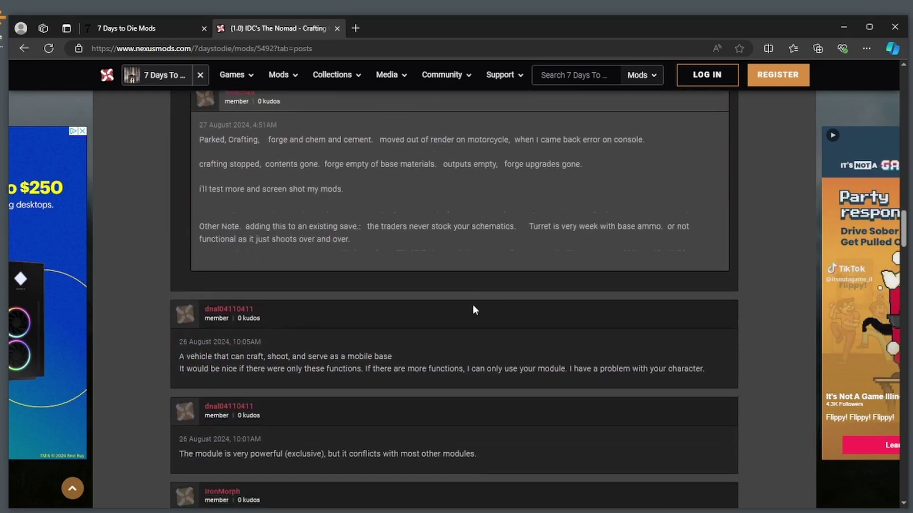
scroll(492, 313, down, 6)
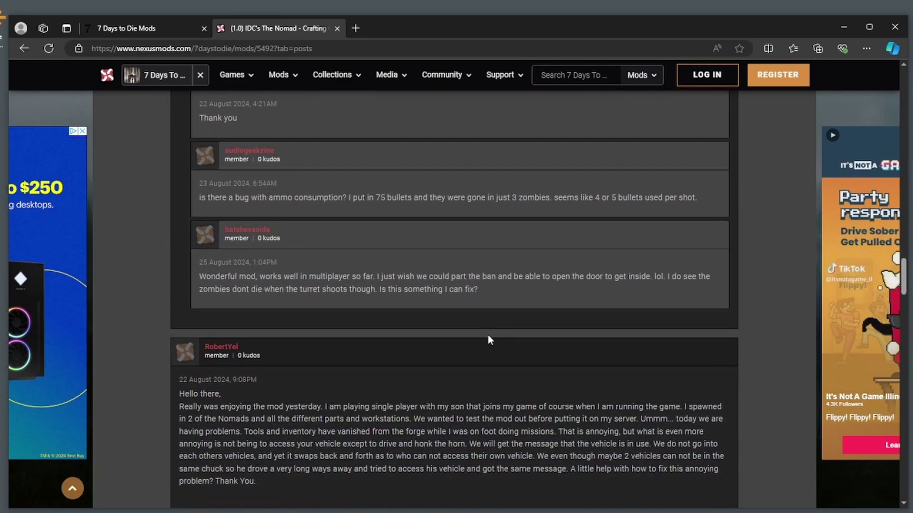
scroll(467, 382, down, 3)
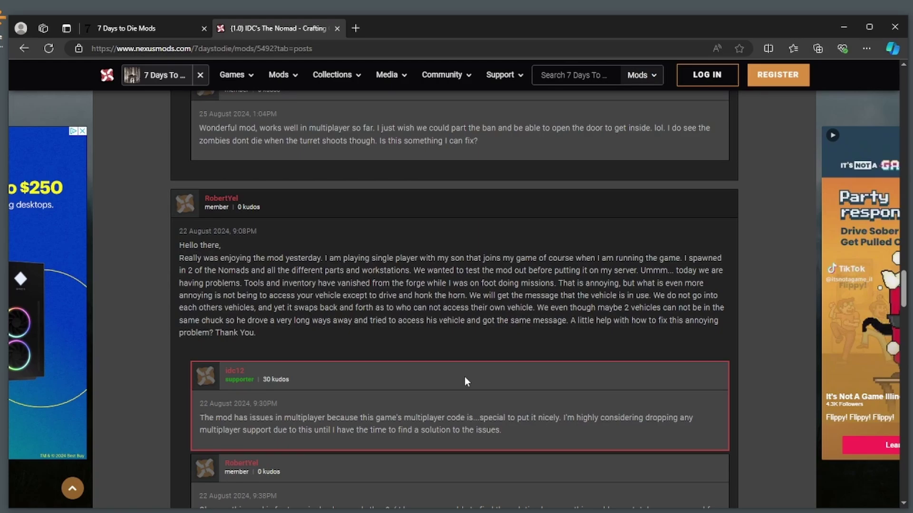
scroll(345, 205, up, 20)
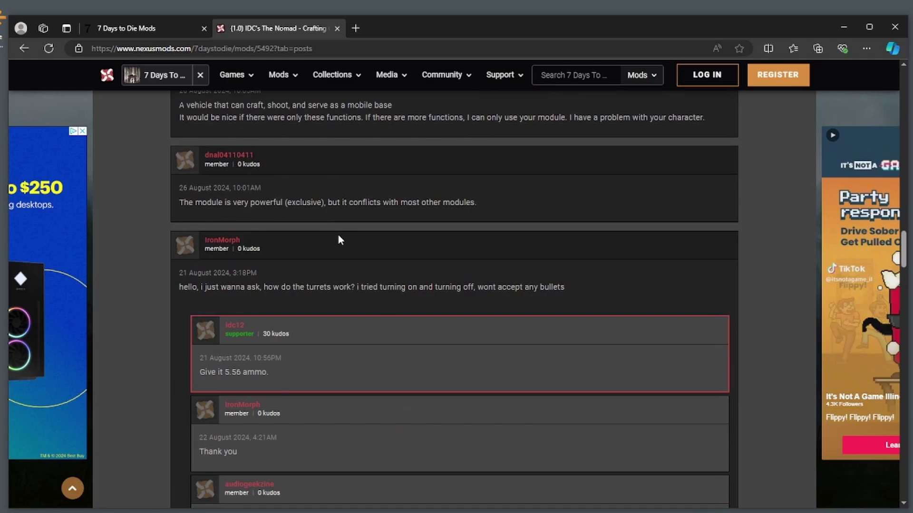
scroll(306, 258, up, 15)
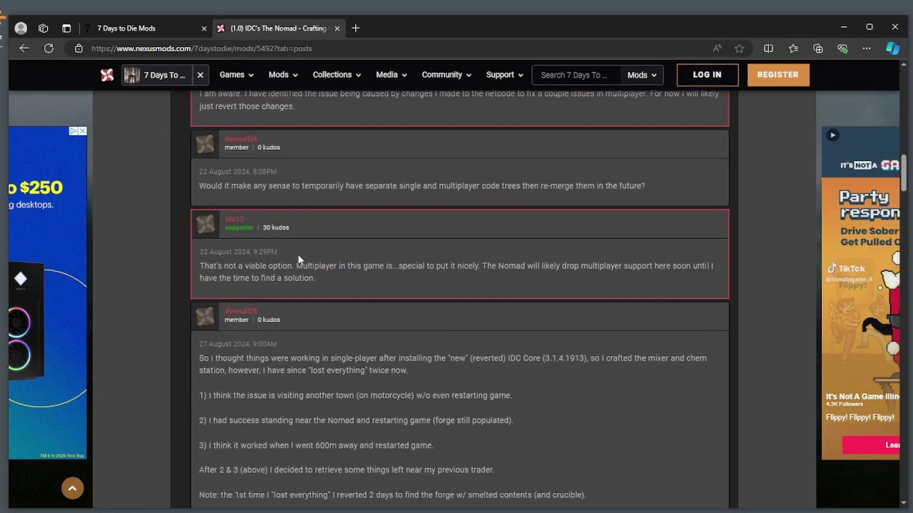
Open The Nomad's Files tab and scroll down to the Main Files download buttons.
scroll(296, 263, up, 4)
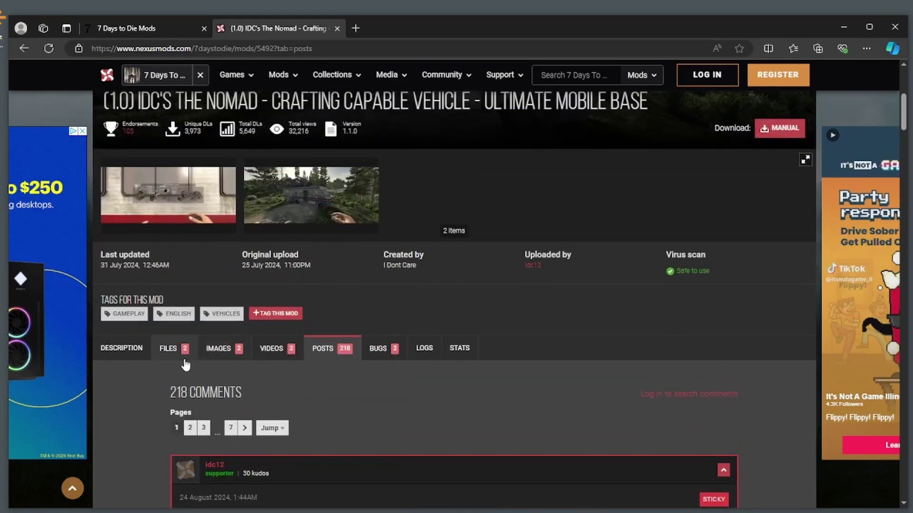
click(172, 350)
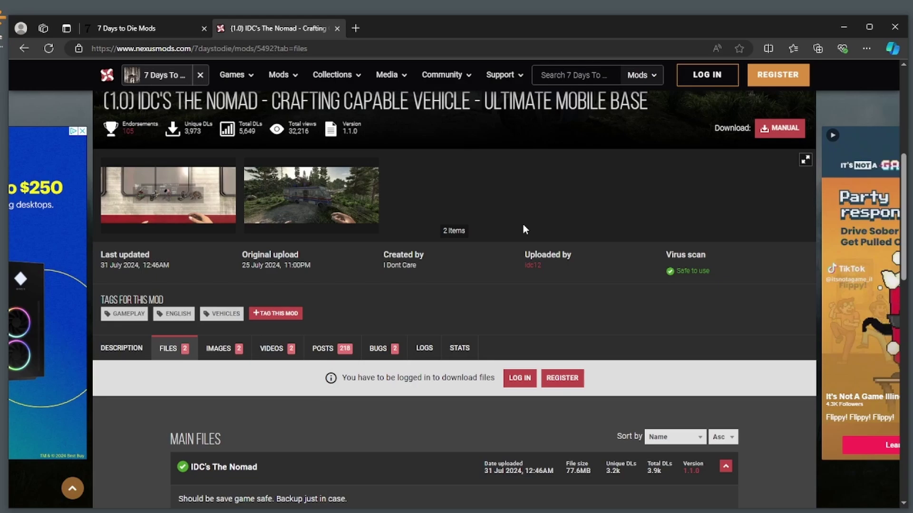
scroll(432, 306, down, 3)
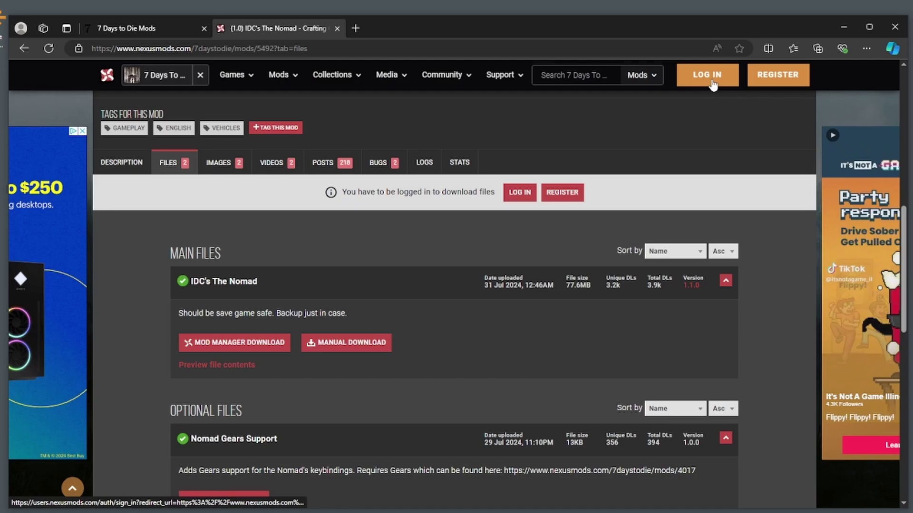
scroll(511, 297, down, 1)
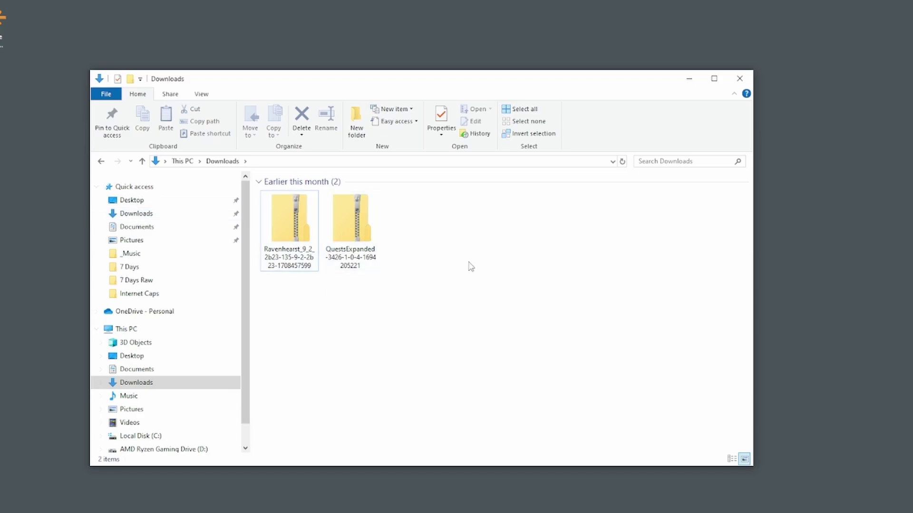
Extract the downloaded mod zip with Extract All to the suggested Downloads destination.
right_click(289, 223)
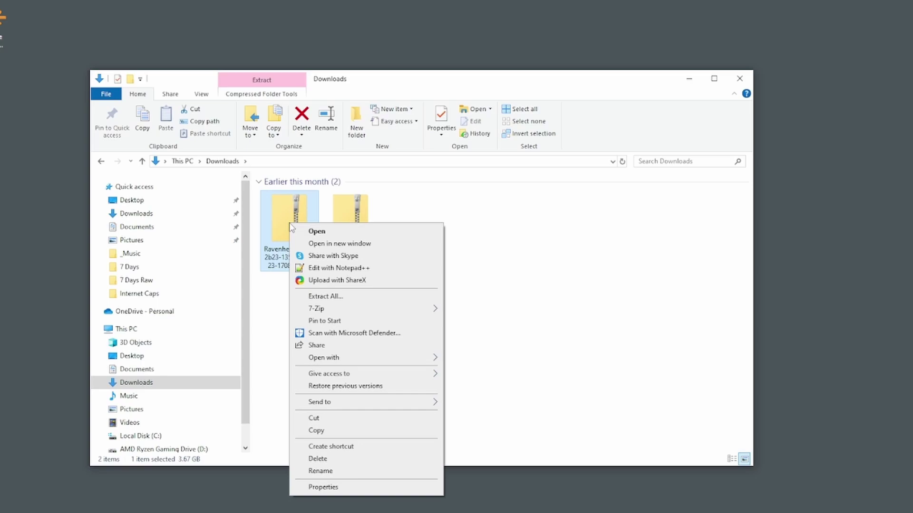
click(263, 312)
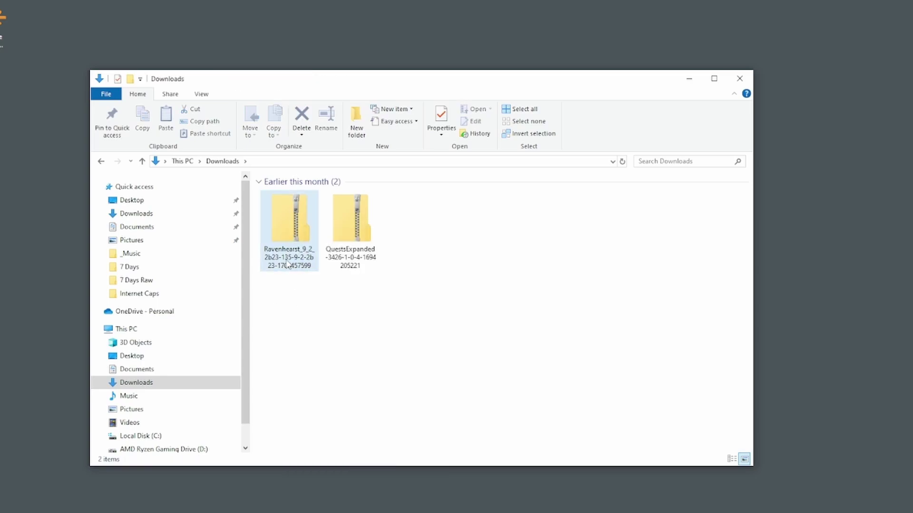
click(361, 231)
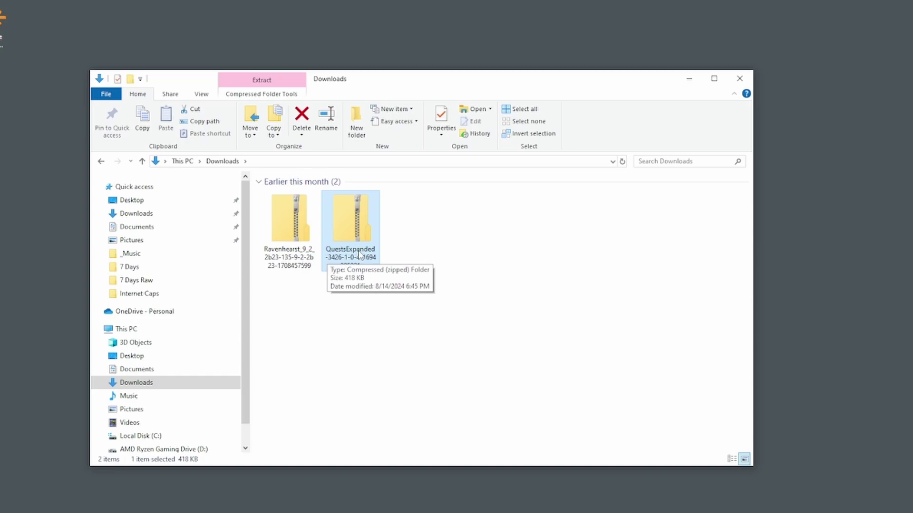
click(289, 242)
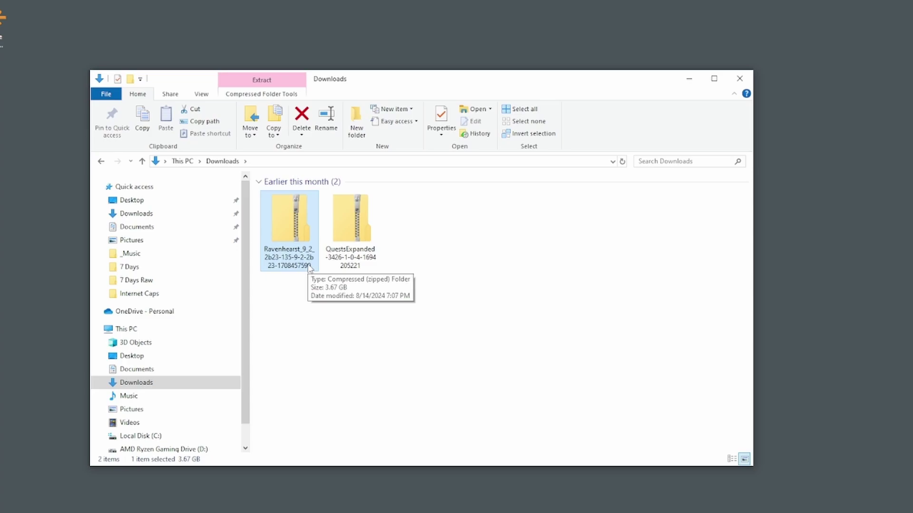
right_click(293, 226)
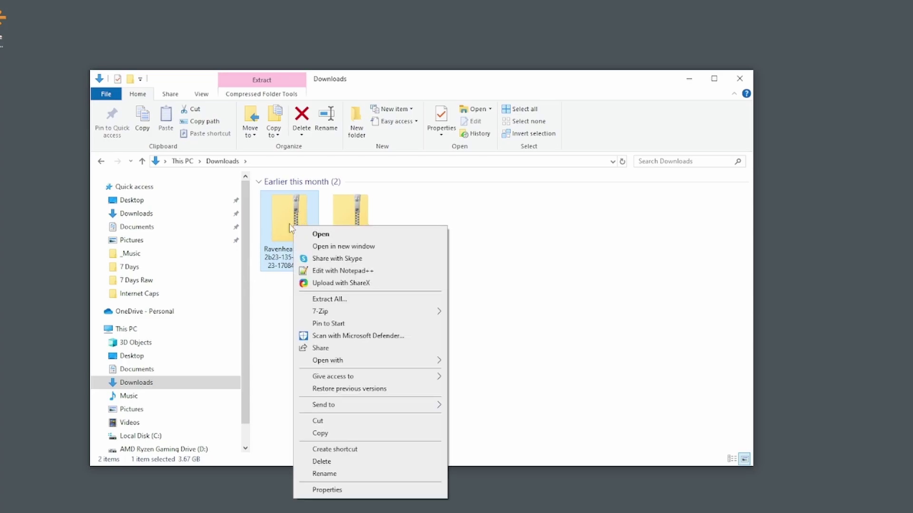
click(352, 300)
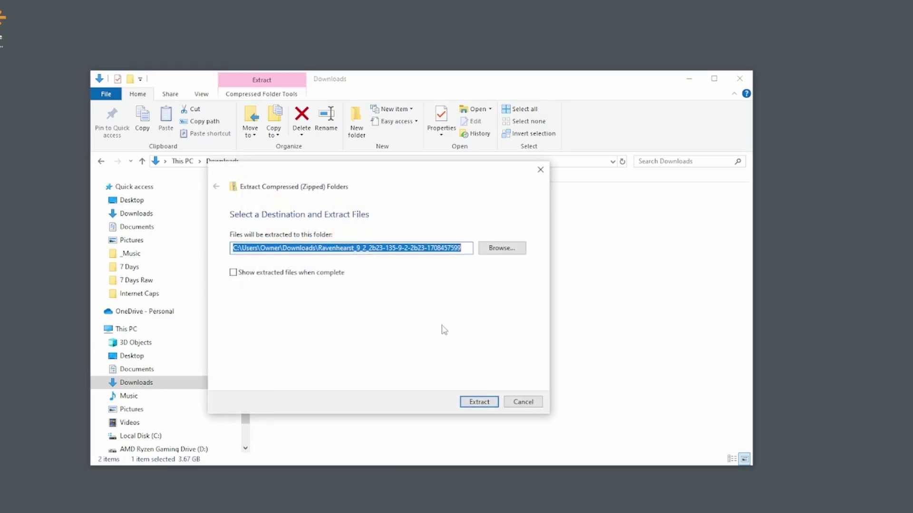
click(494, 403)
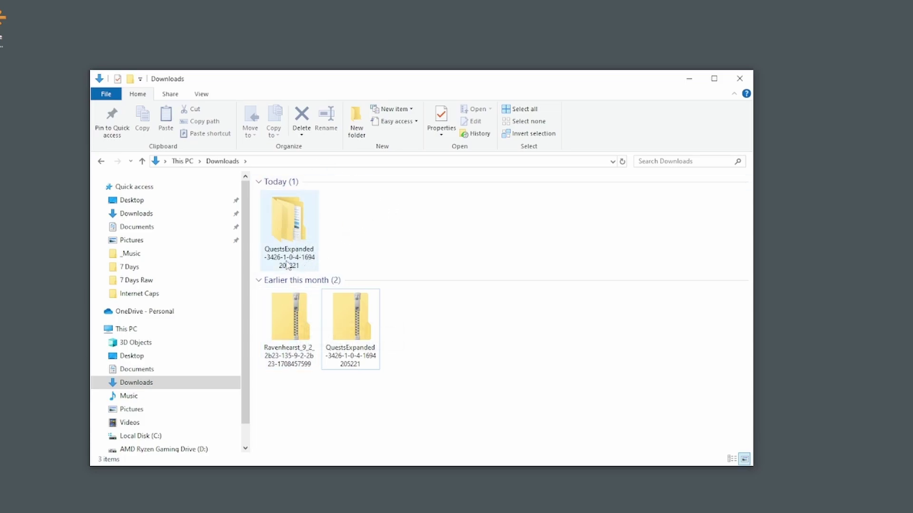
Copy the inner QuestsExpanded folder and go to D:\Games\steamapps\common\7 Days To Die.
double_click(296, 222)
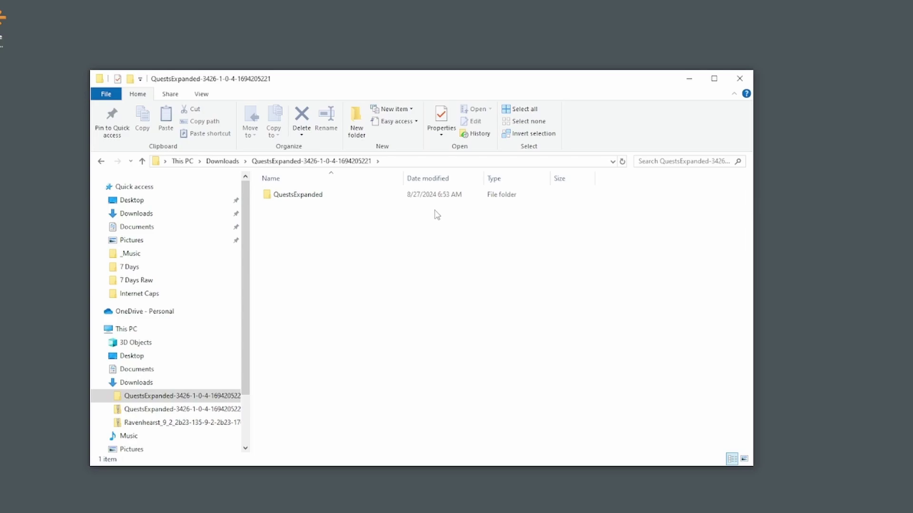
click(303, 198)
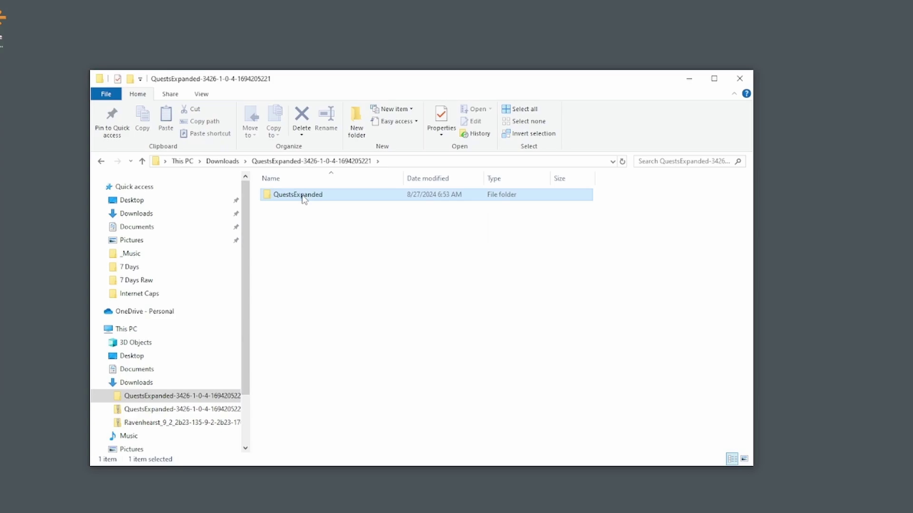
double_click(303, 199)
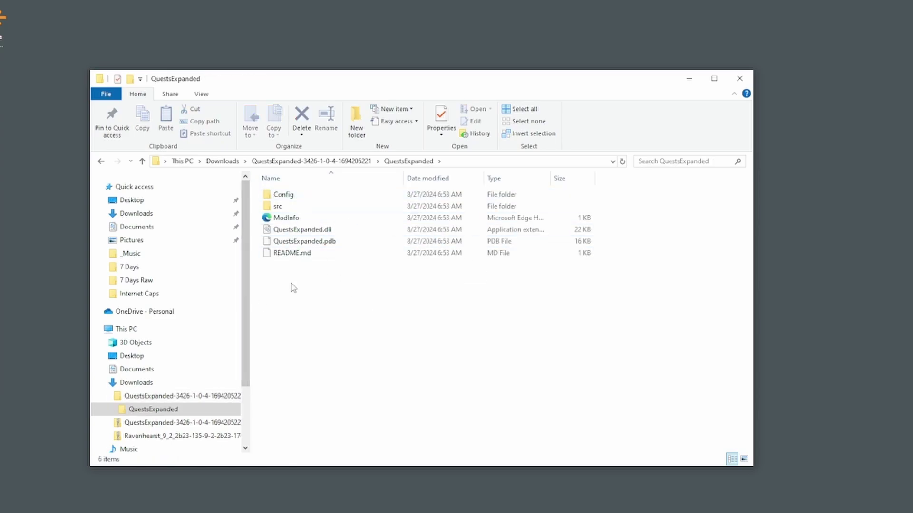
click(350, 164)
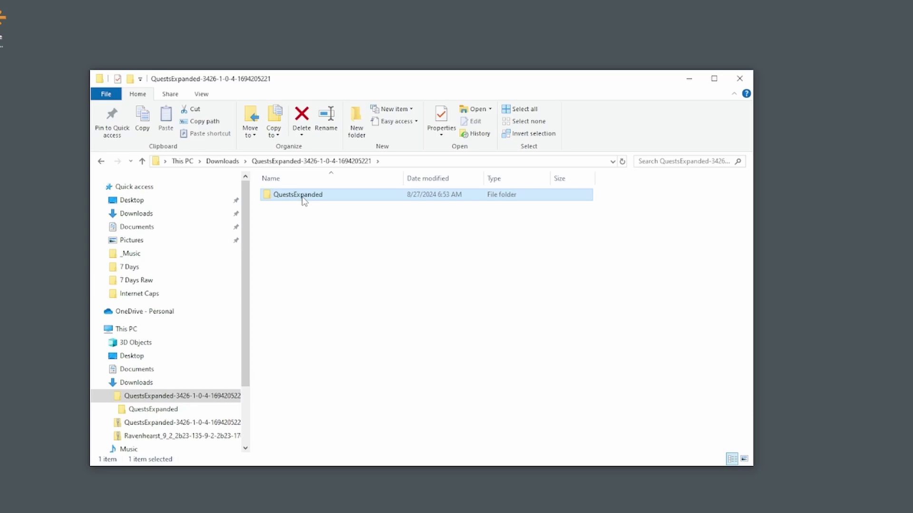
right_click(304, 200)
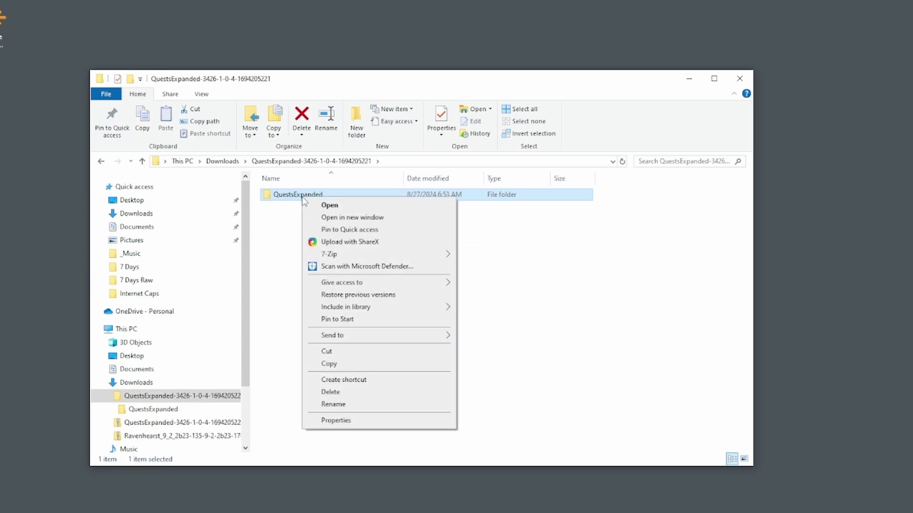
click(345, 368)
key(alt+Left)
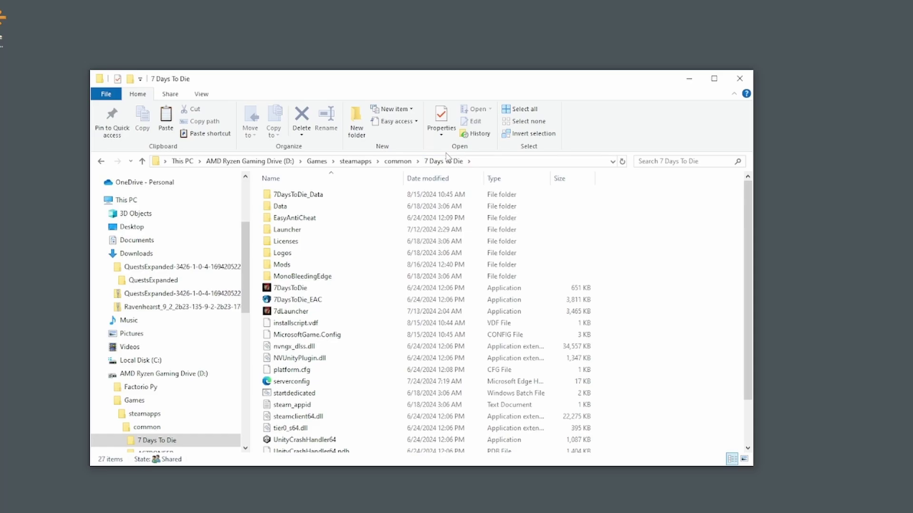
Paste the QuestsExpanded folder into the 7 Days To Die Mods folder.
mouse_move(295, 269)
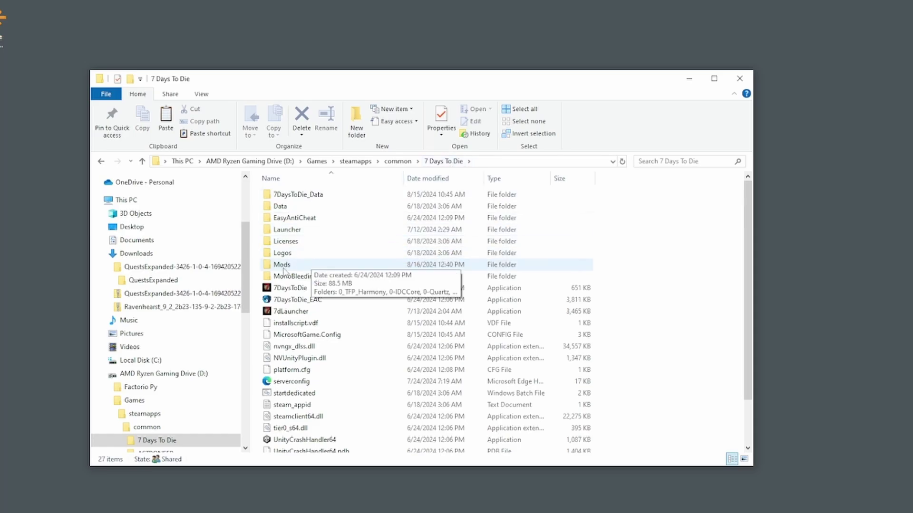
double_click(284, 266)
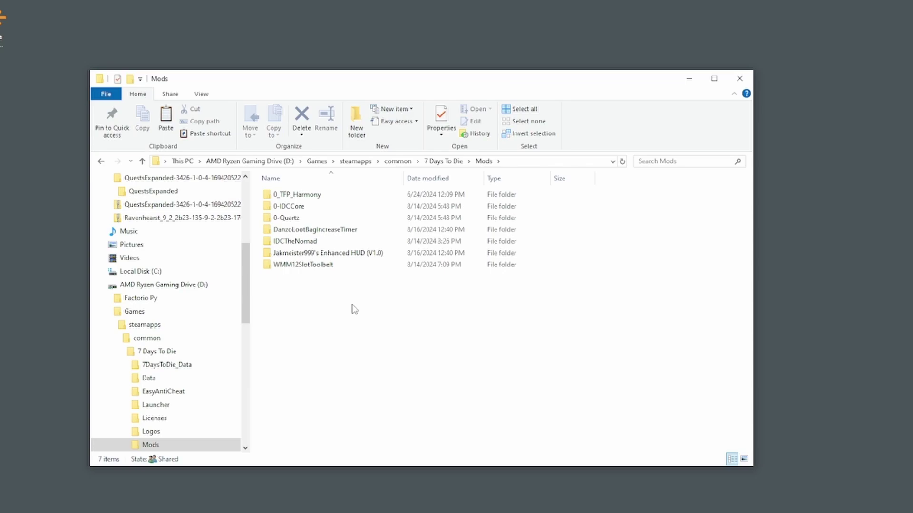
right_click(328, 318)
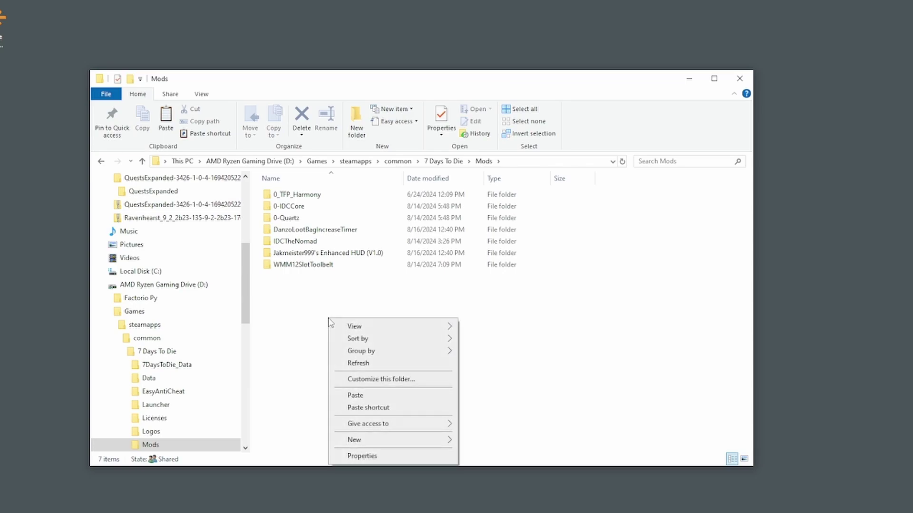
click(343, 396)
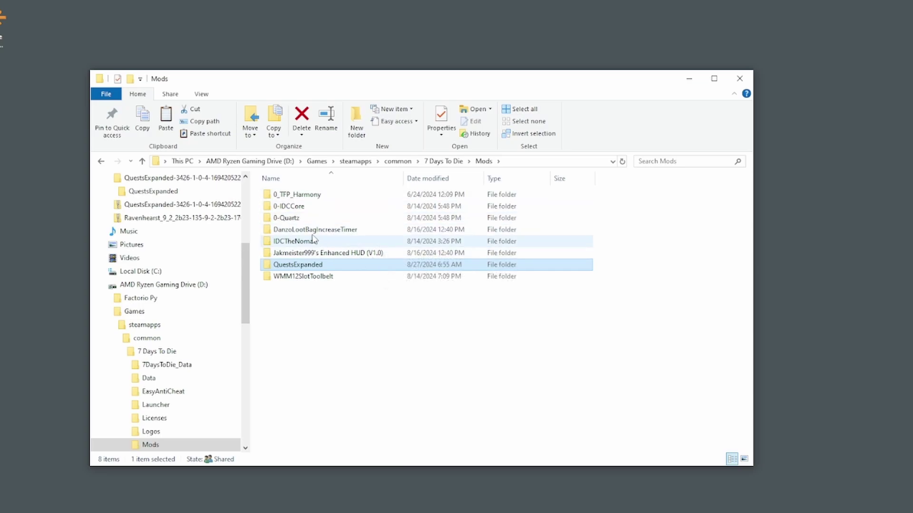
Select QuestsExpanded in the Mods folder and delete it, leaving seven mod folders.
click(297, 243)
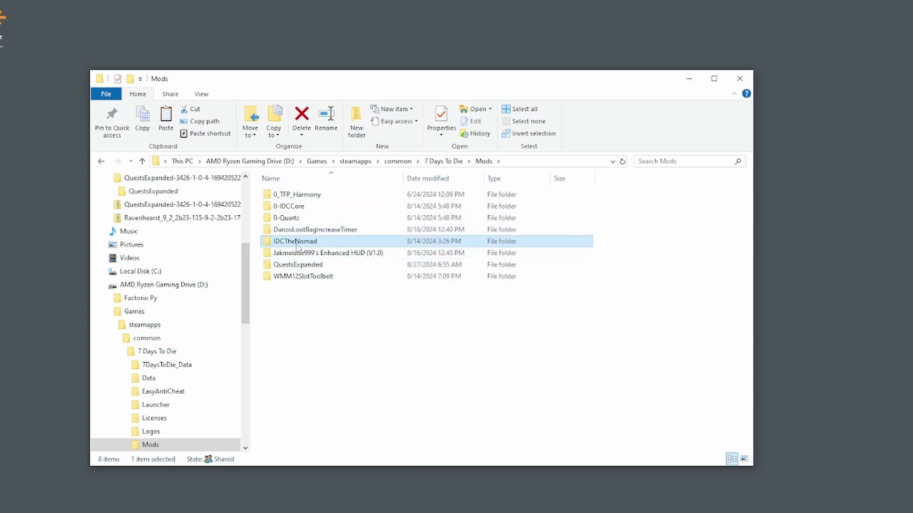
click(339, 256)
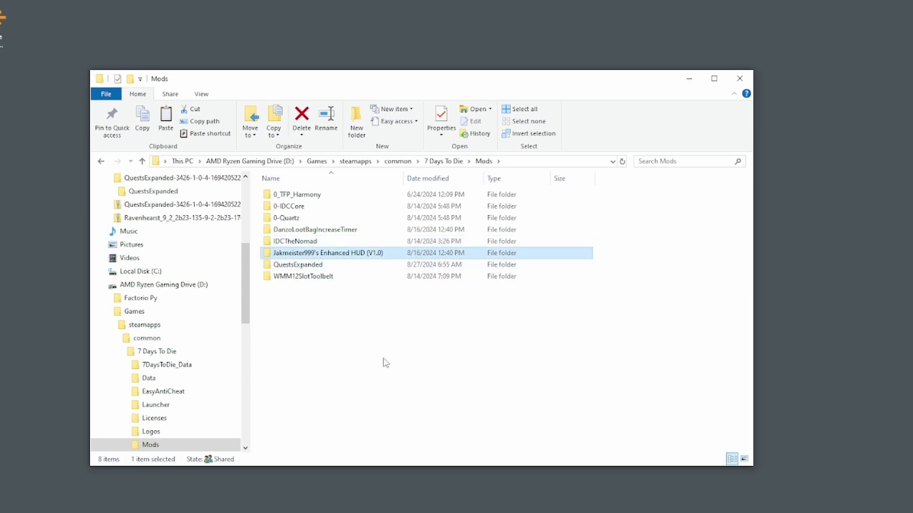
key(Down)
key(Delete)
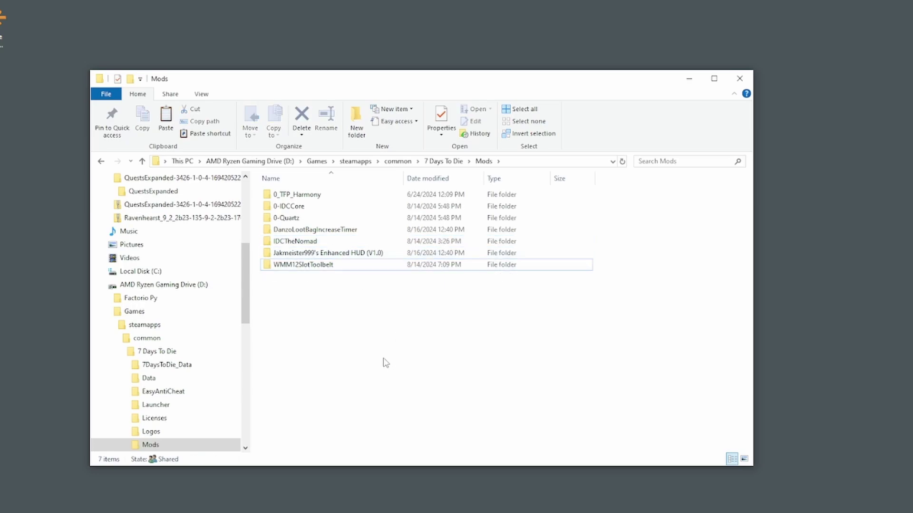